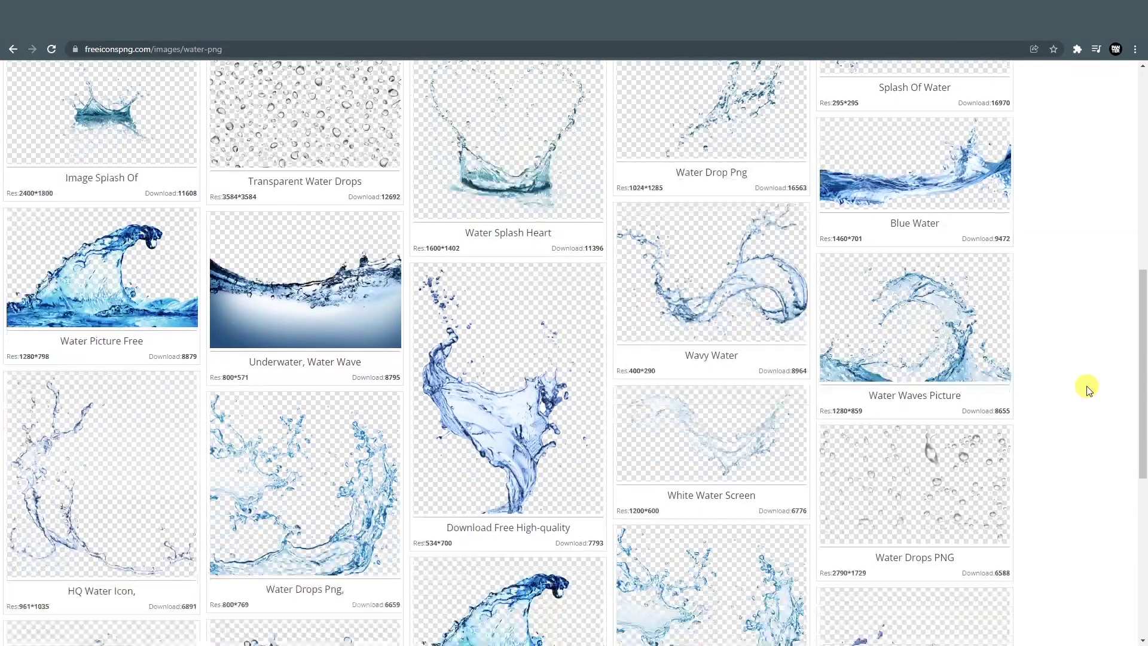
scroll(1087, 390, "down", 2)
scroll(1087, 390, "down", 3)
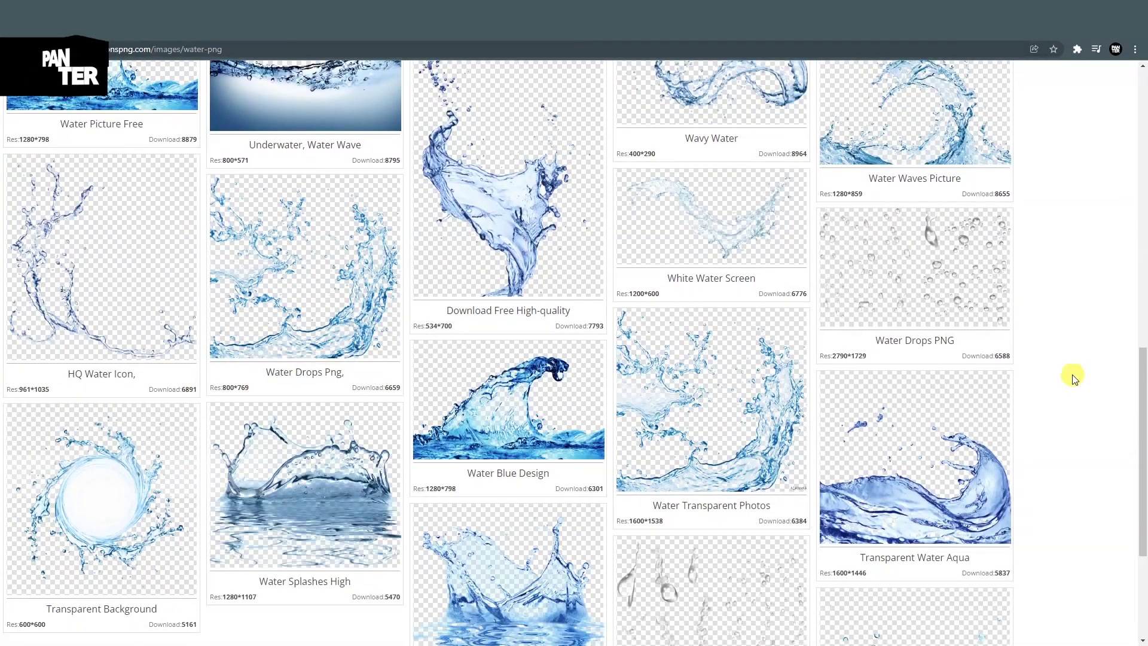
scroll(1087, 390, "down", 2)
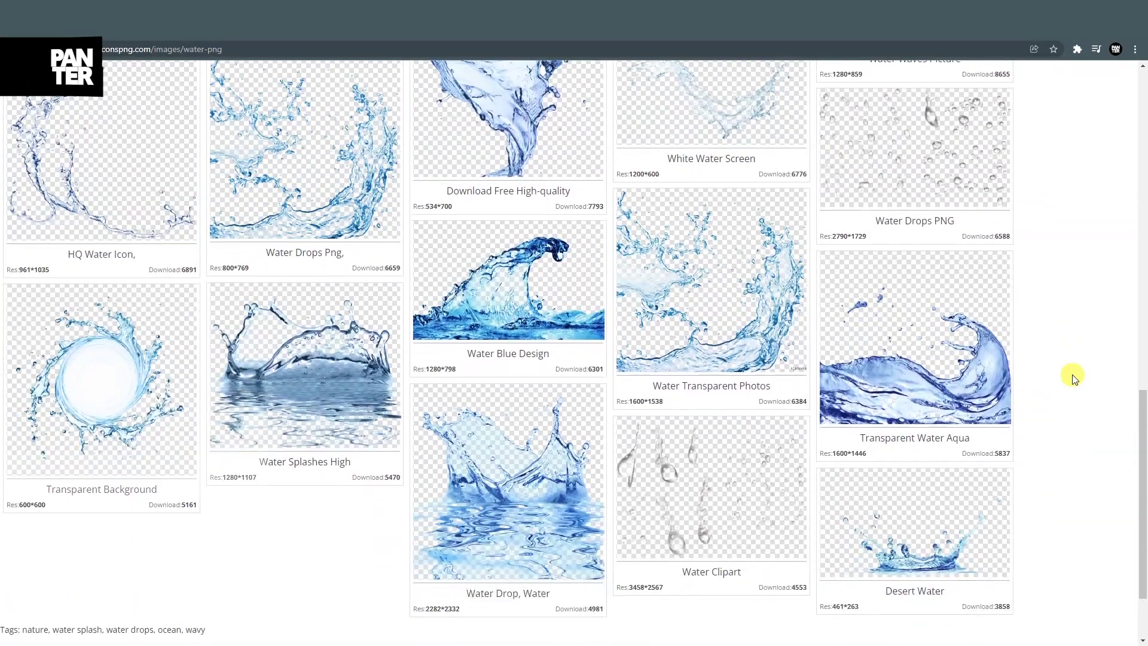
Reload the freeiconspng Water PNG Images page so it shows from the top
left_click(341, 254)
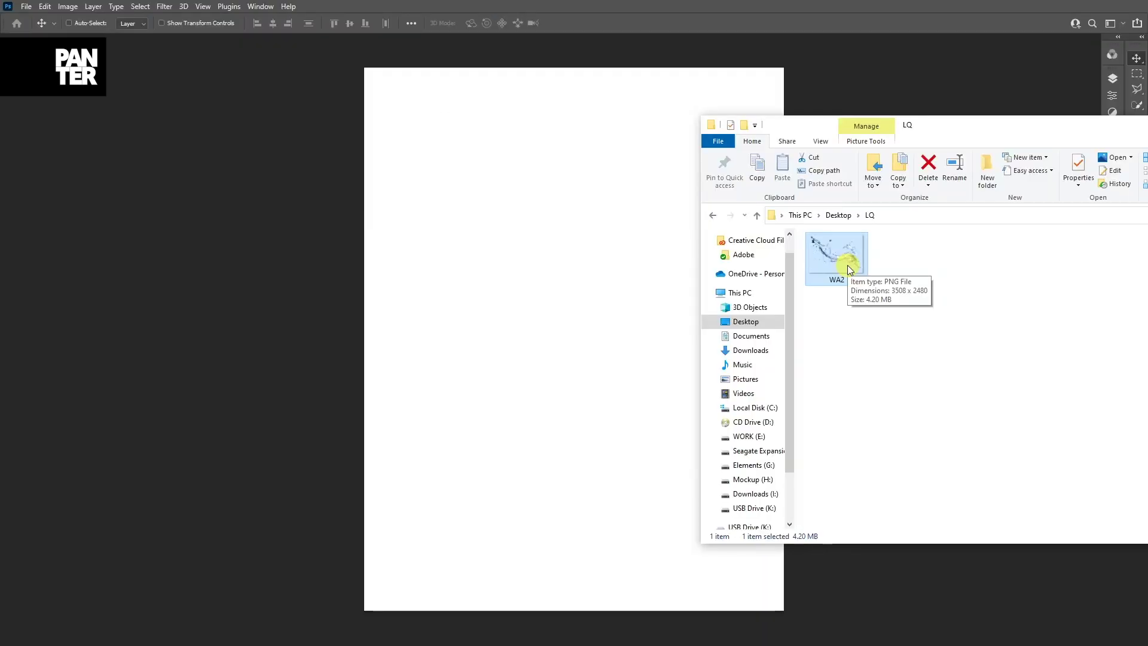
Place WA2.png on the canvas, rotated about 90° upright and enlarged to fill the page
left_click_drag(834, 252, 553, 236)
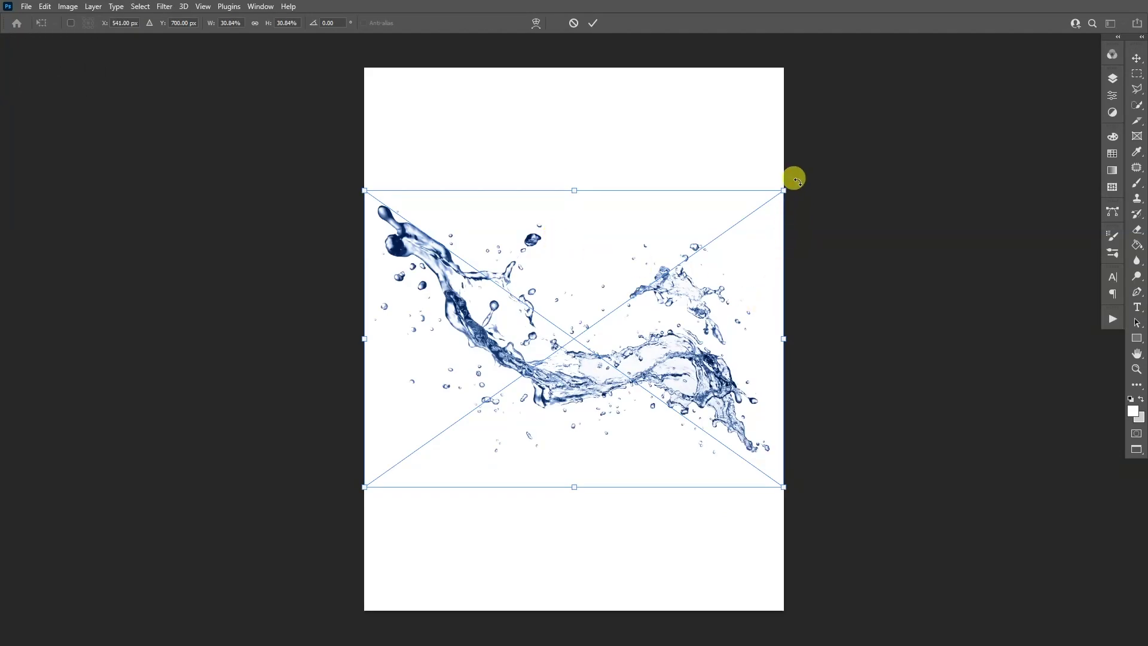
mouse_move(794, 179)
left_mouse_down()
mouse_move(711, 476)
mouse_move(713, 526)
mouse_move(715, 393)
mouse_move(783, 151)
left_mouse_up()
scroll(713, 530, "down", 1)
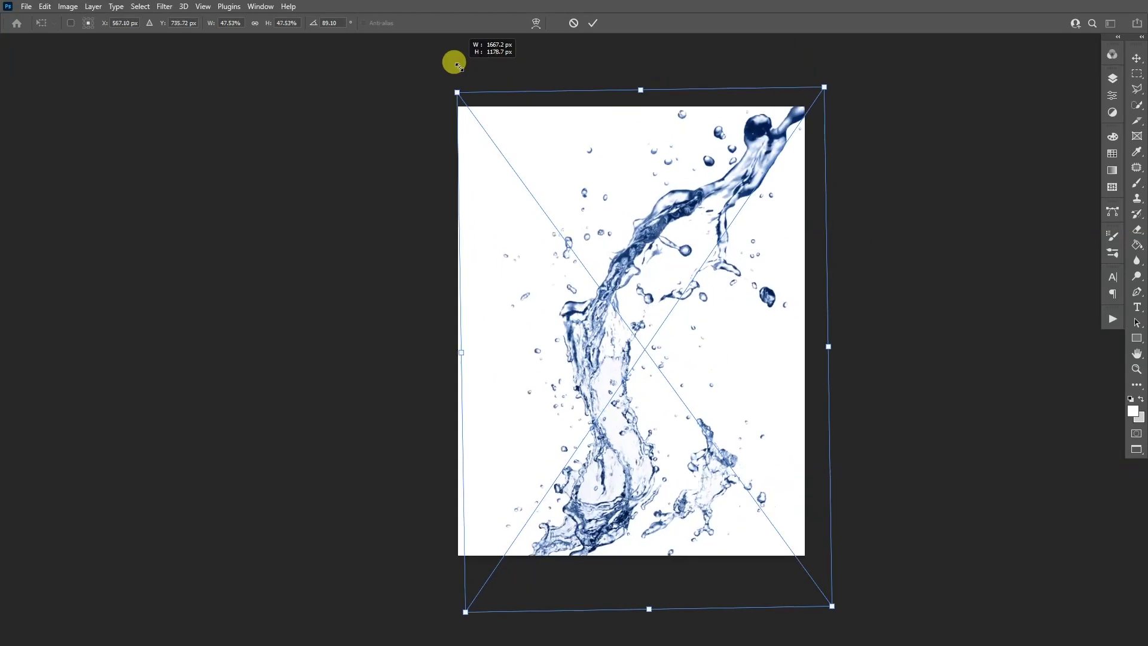
key("Return")
key("ctrl+0")
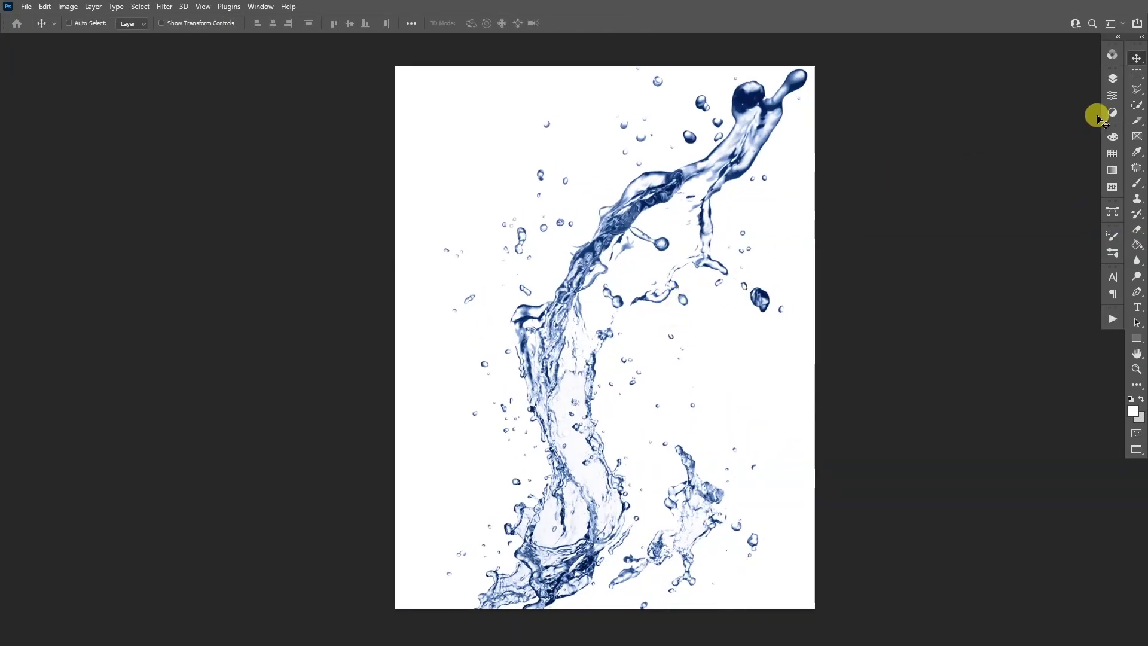
Add a Black & White adjustment with the Cyans and Blues sliders lowered for contrast
left_click(1119, 113)
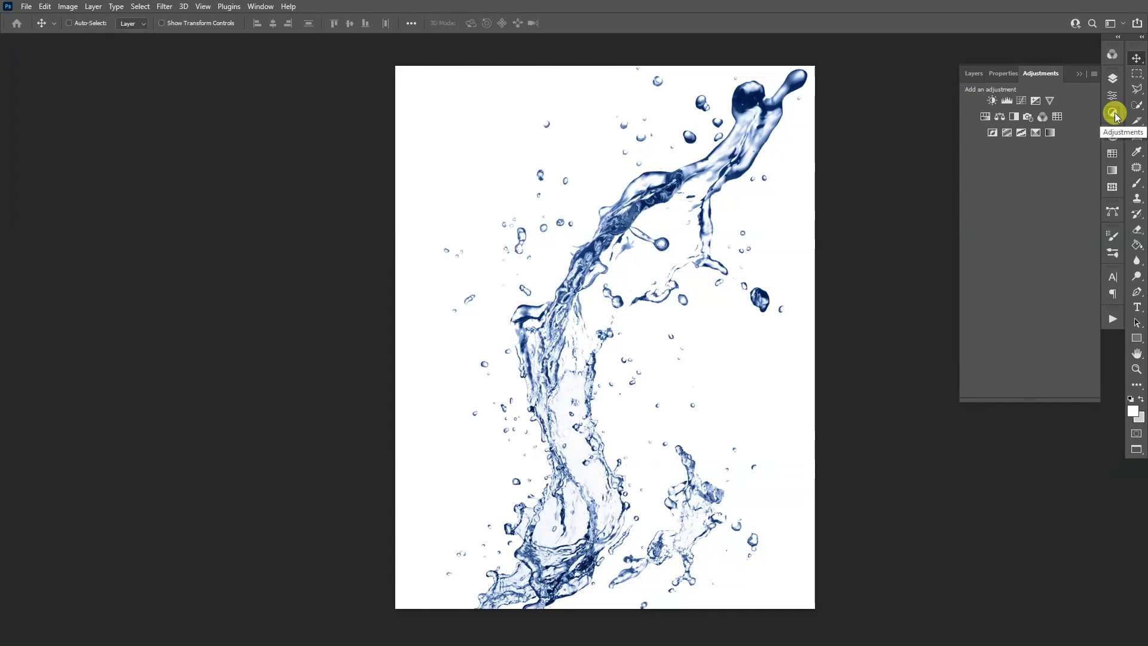
left_click(1020, 118)
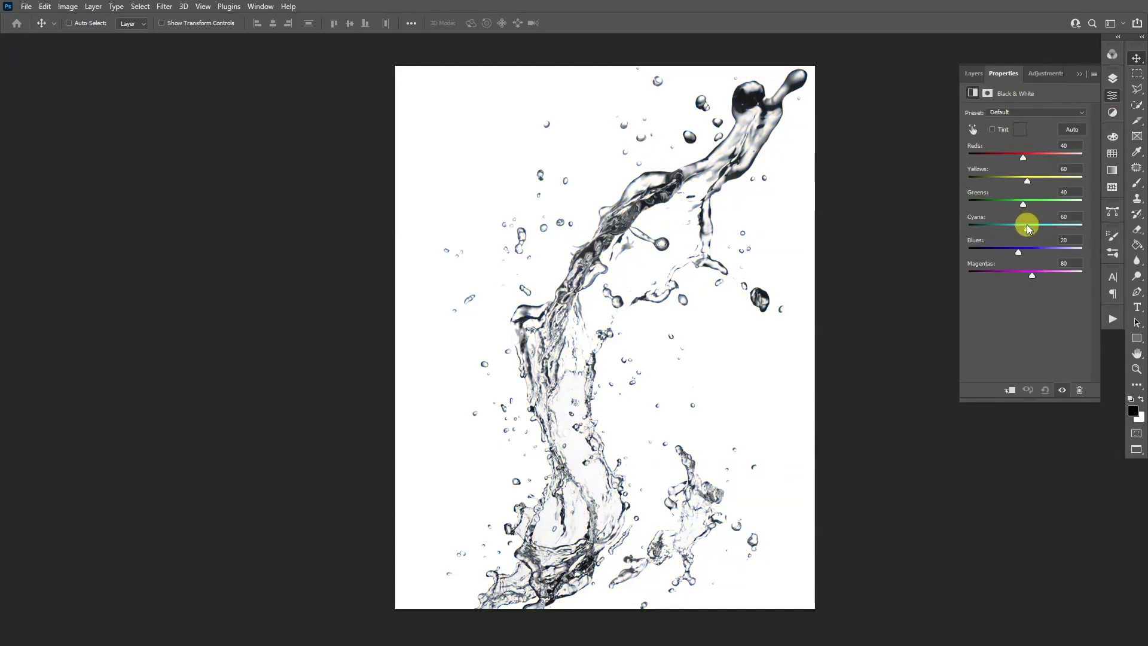
left_click_drag(1030, 229, 1015, 229)
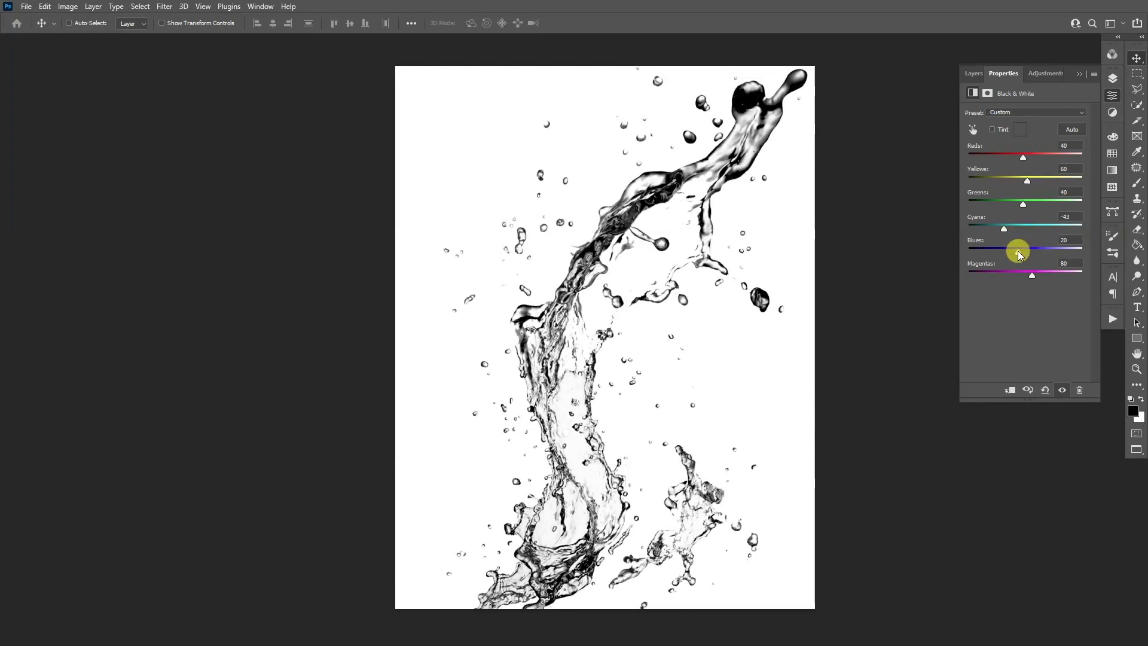
left_click_drag(1020, 252, 1001, 252)
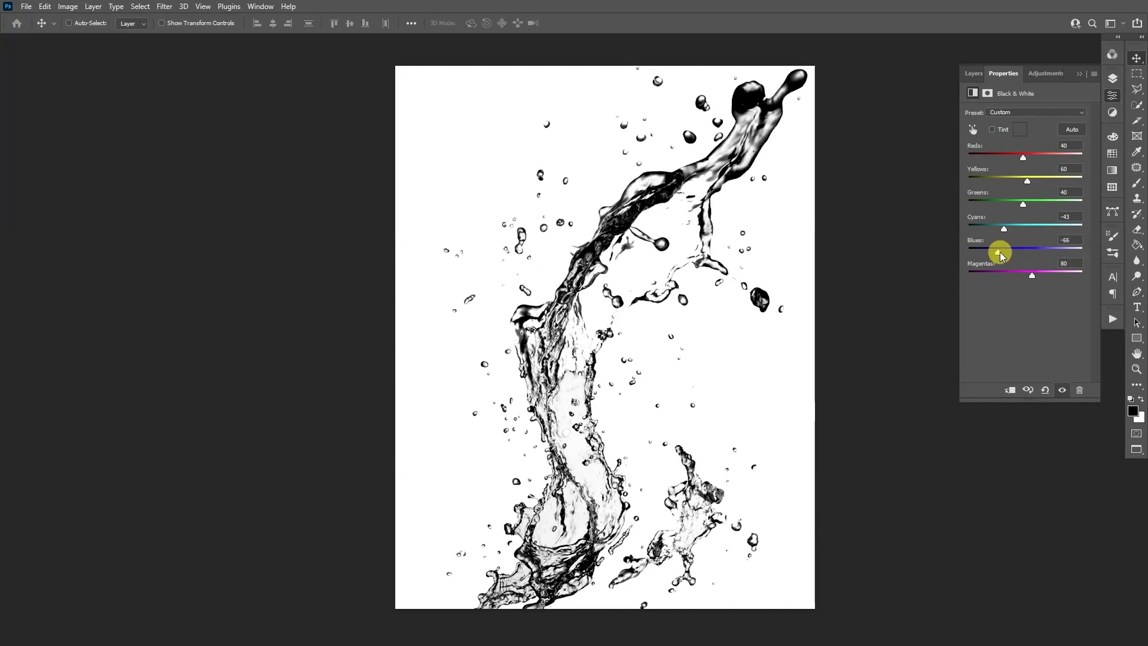
left_click(1079, 74)
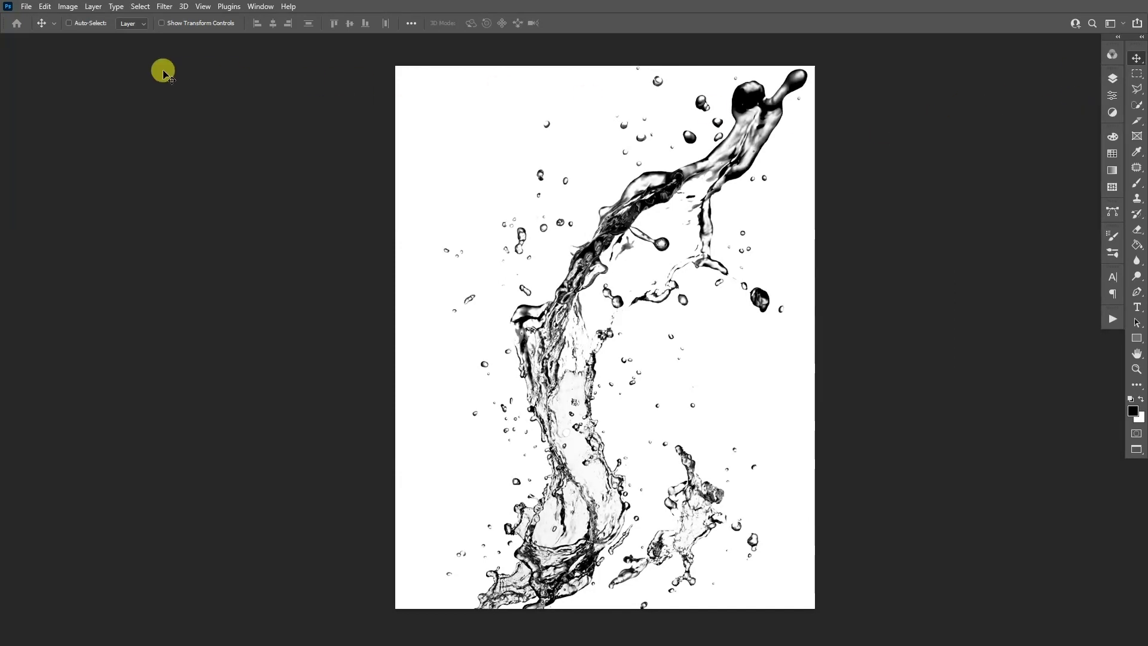
Set up Save As with the name 'Water Disp' and Photoshop (*.PSD) format
left_click(27, 8)
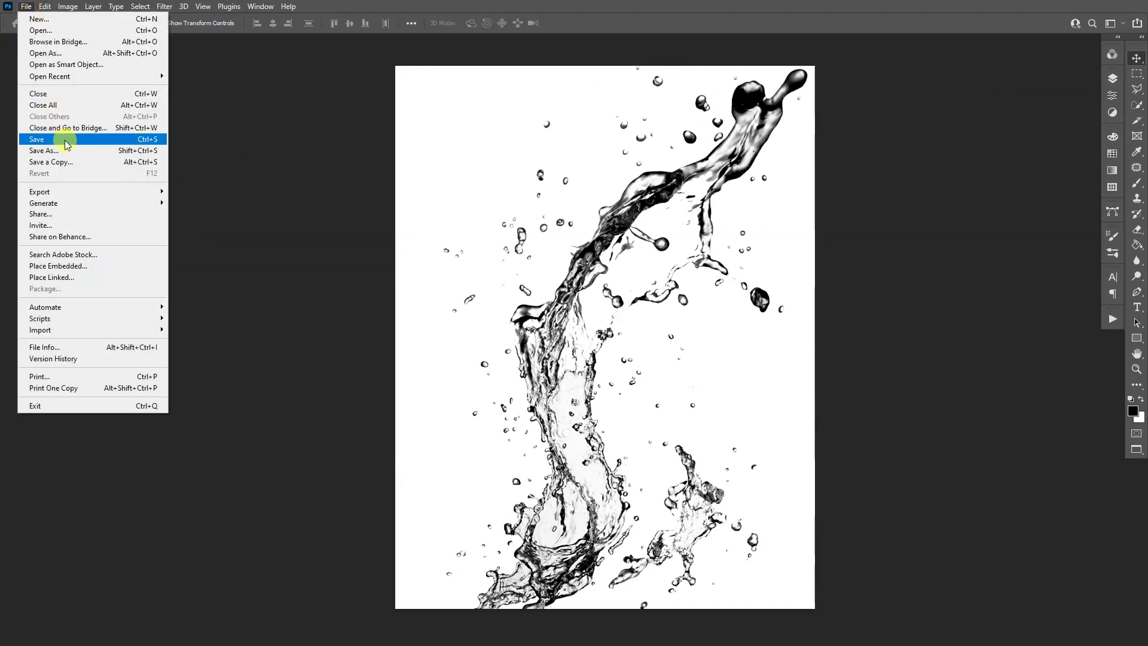
left_click(43, 150)
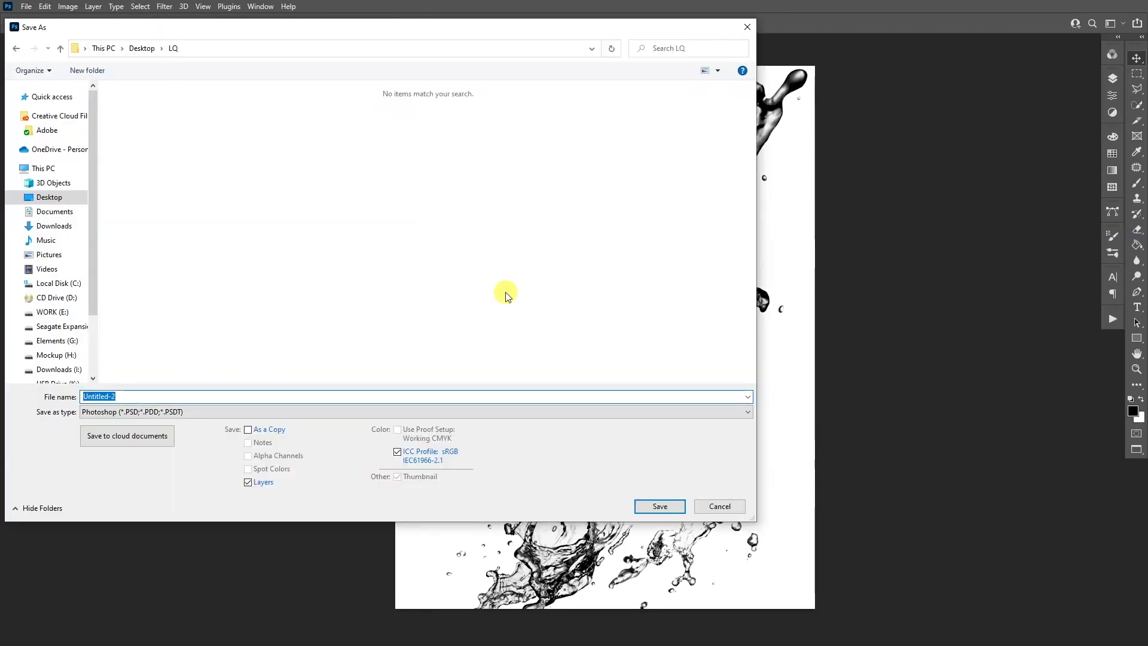
type("Water Disp")
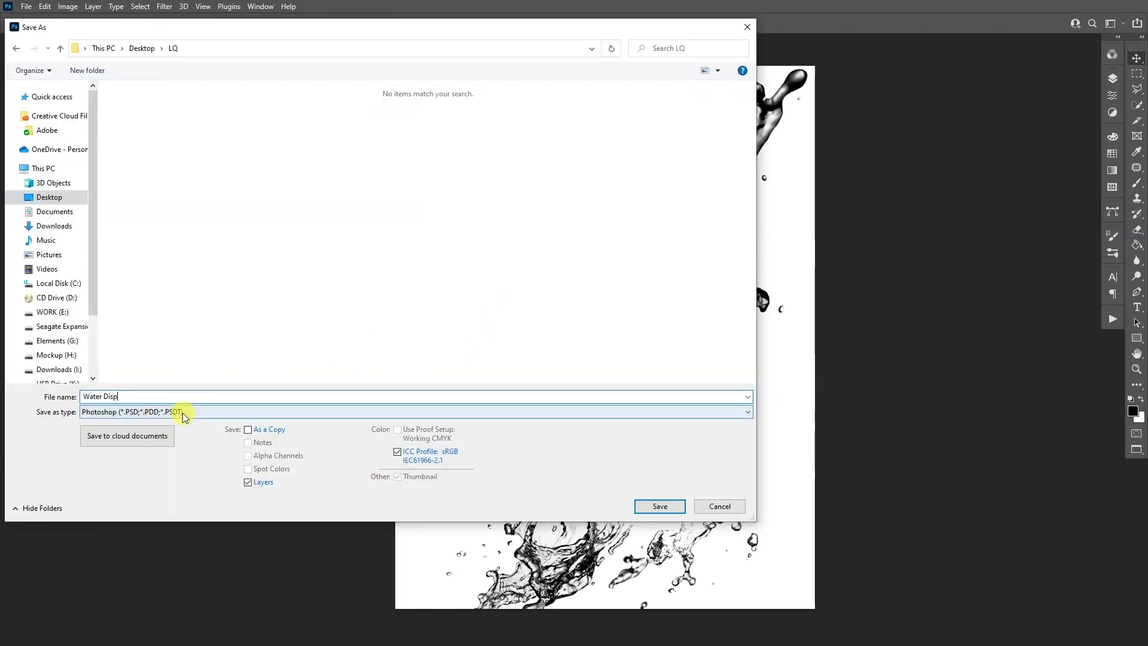
left_click(183, 412)
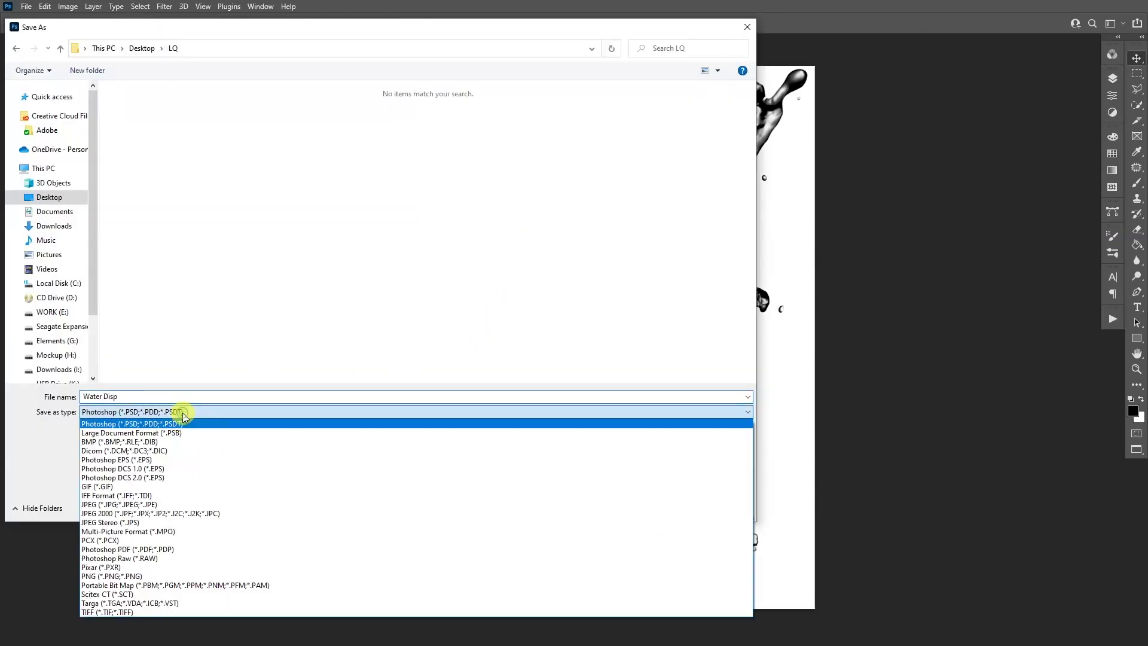
left_click(147, 423)
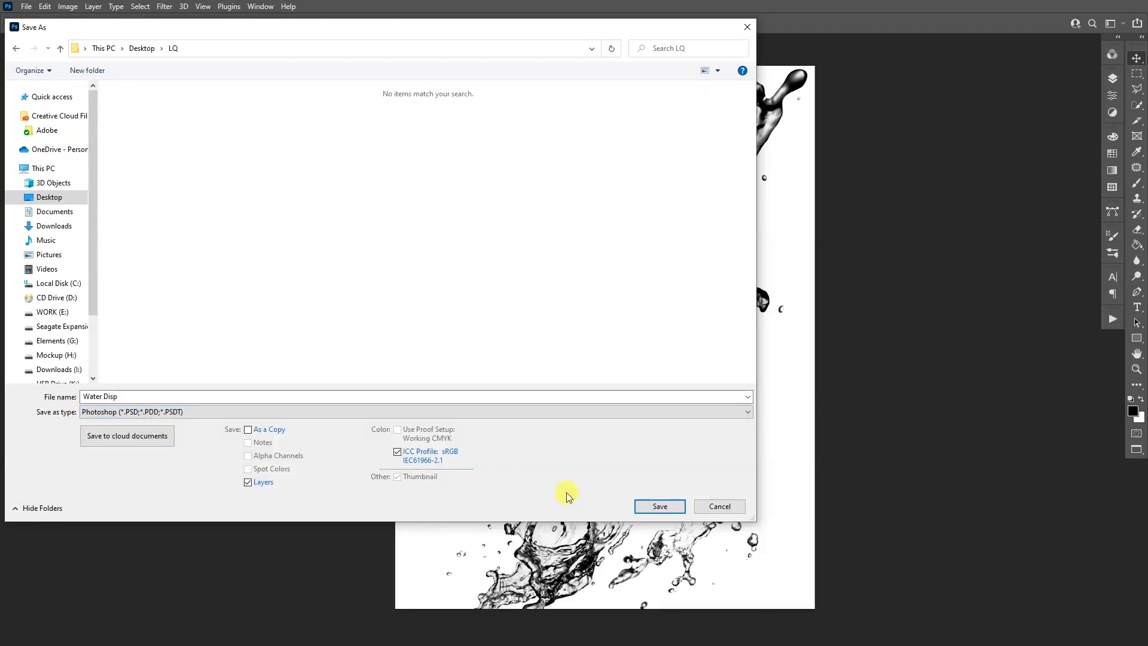
Save Water Disp.psd, then delete the Black & White 1 adjustment layer
left_click(659, 507)
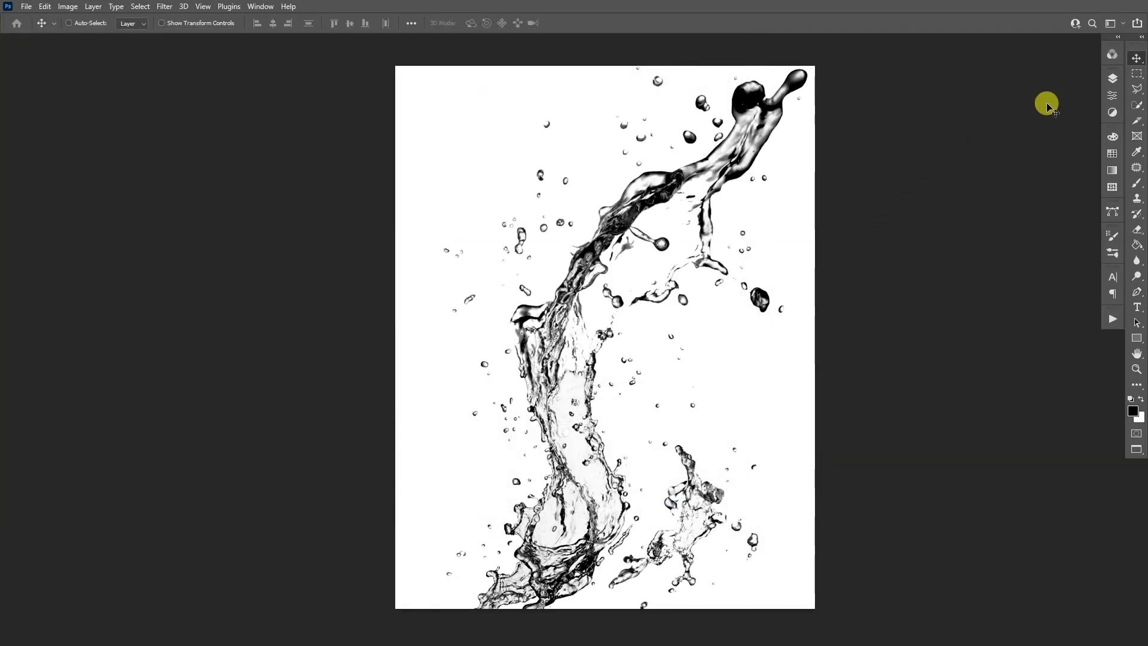
left_click(1113, 80)
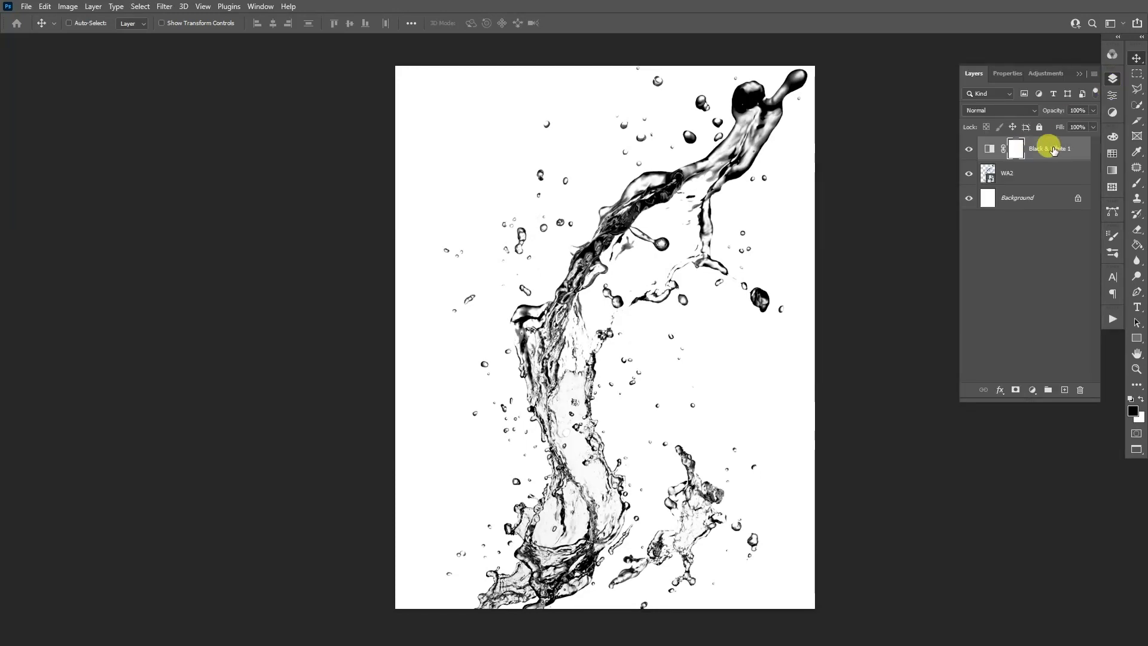
left_click_drag(1045, 148, 1081, 387)
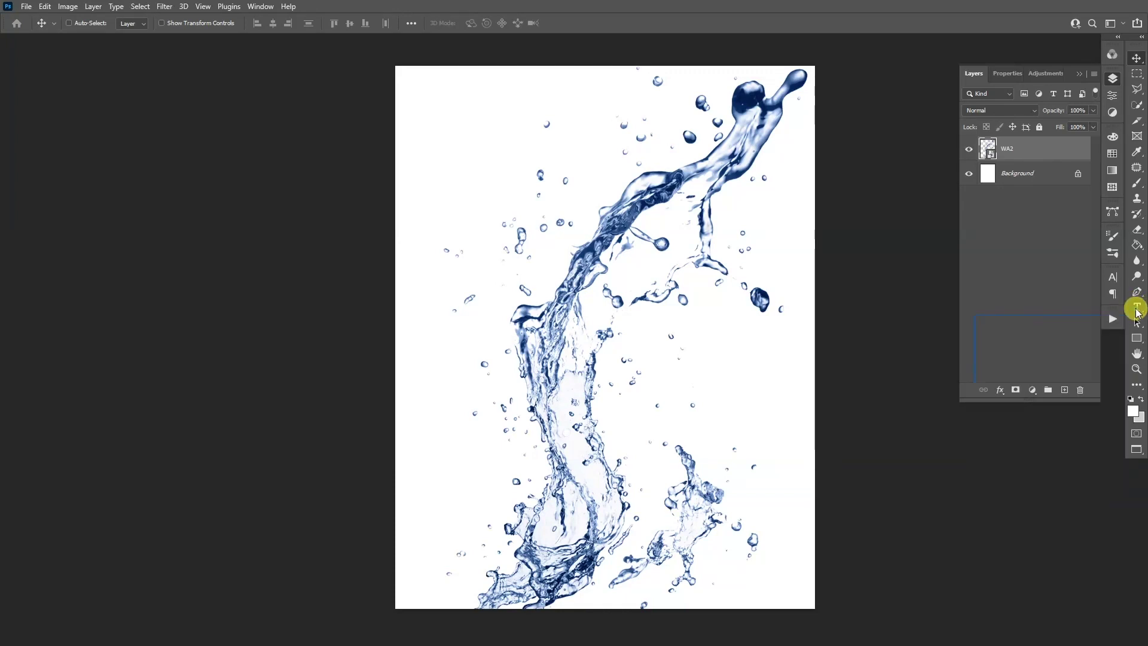
Start a black WATER FLOW text line across the middle of the splash
left_click(1136, 310)
left_click(492, 314)
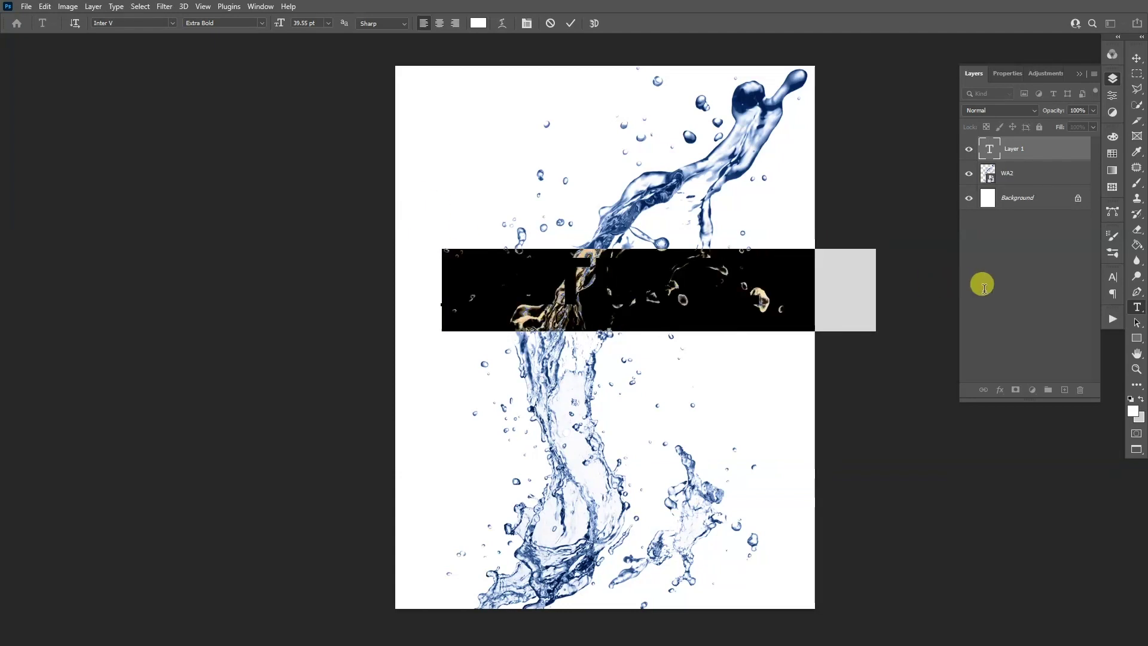
left_click(476, 24)
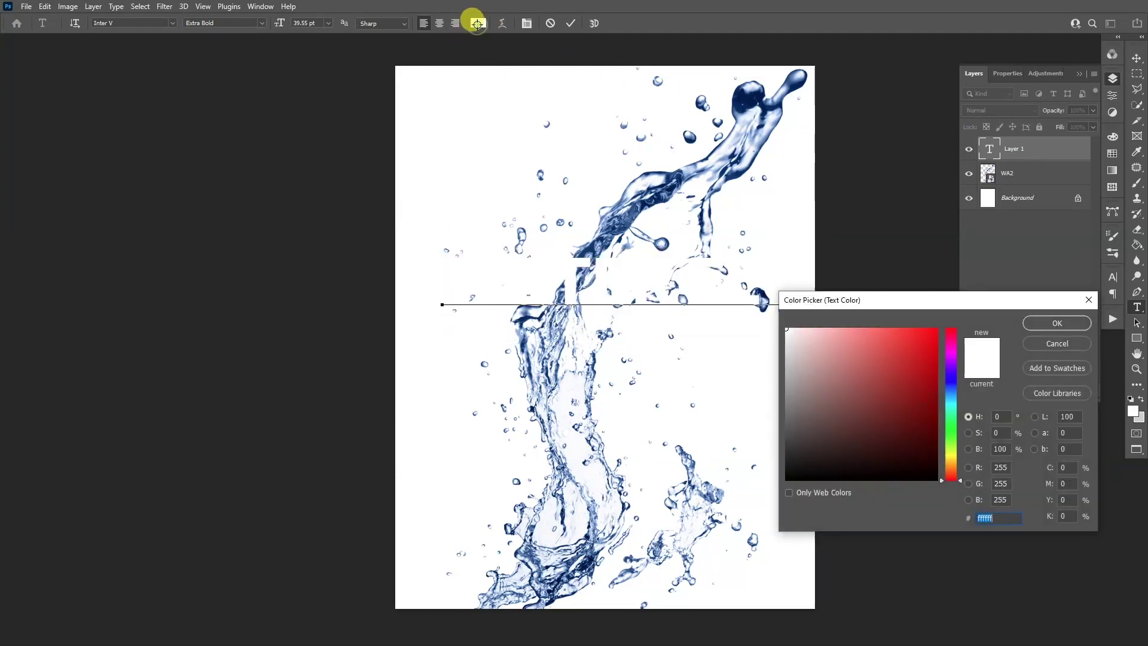
left_click(795, 480)
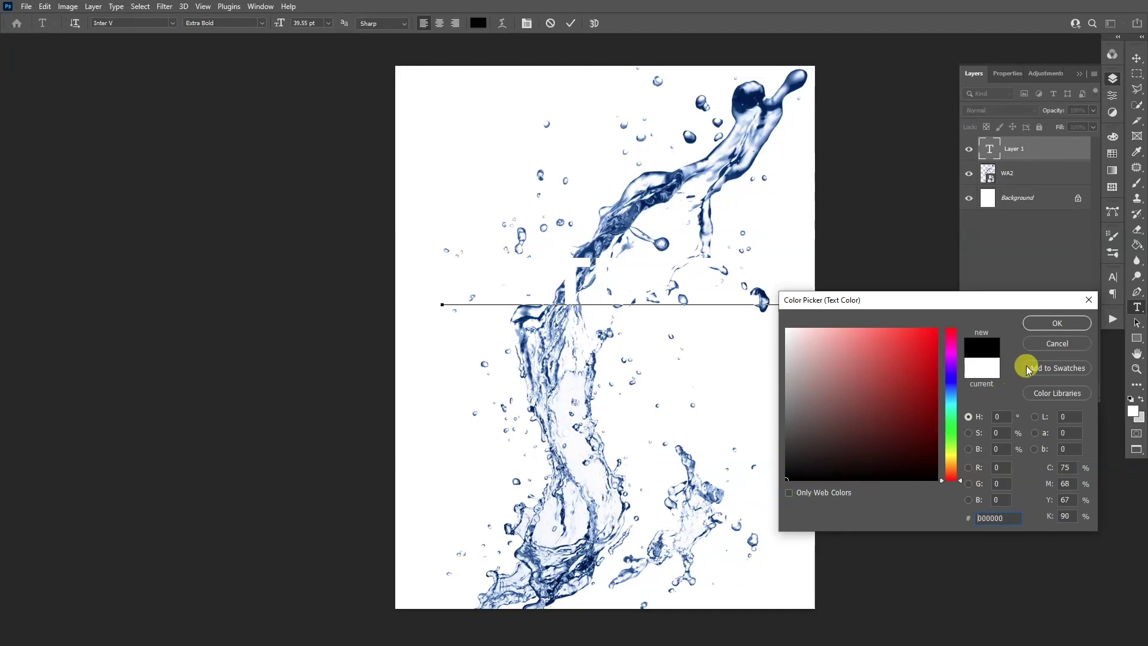
left_click(1057, 323)
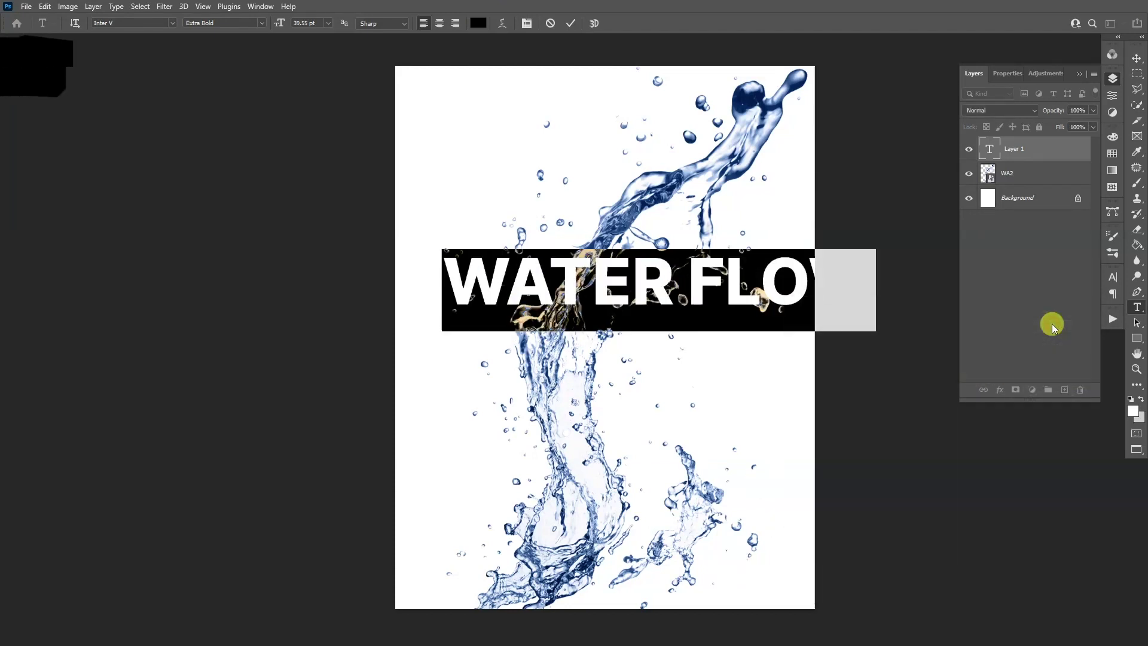
Set the WATER FLOW text to Oswald Heavy with -75 tracking and commit it
left_click(1112, 278)
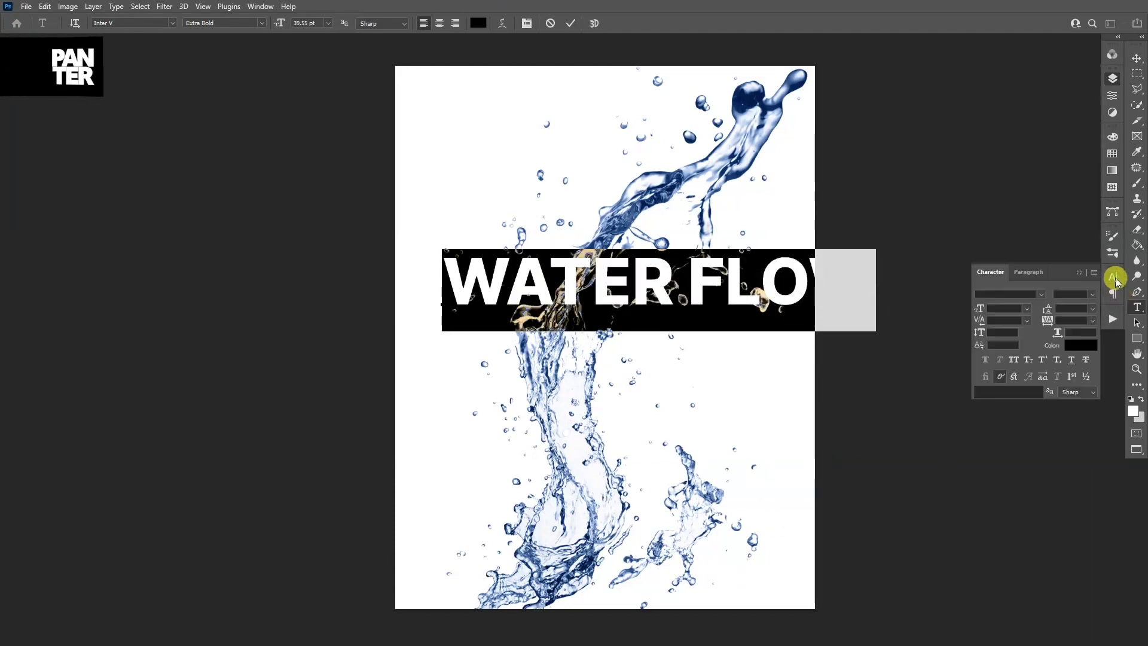
left_click(993, 292)
type("Oswa")
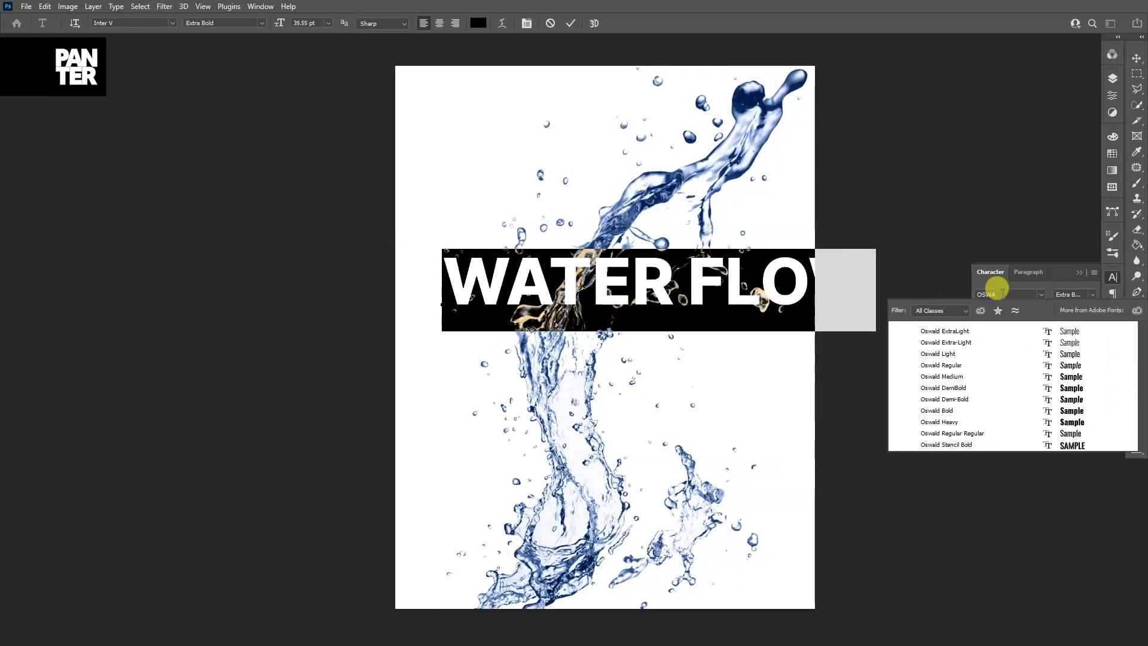
type("LD")
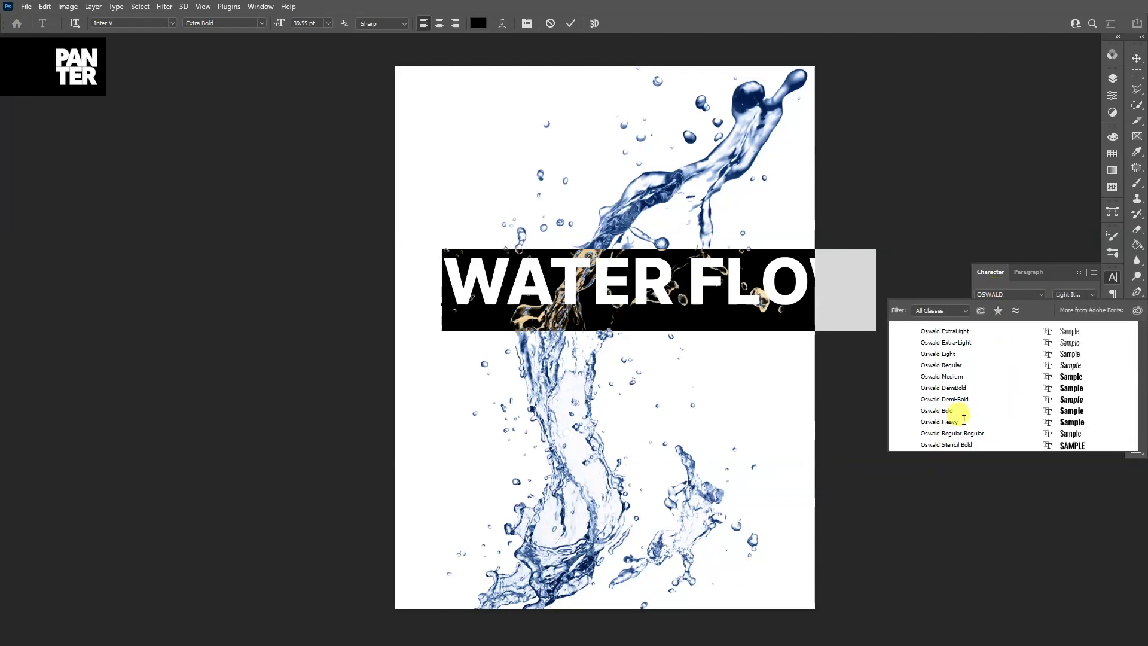
left_click(942, 421)
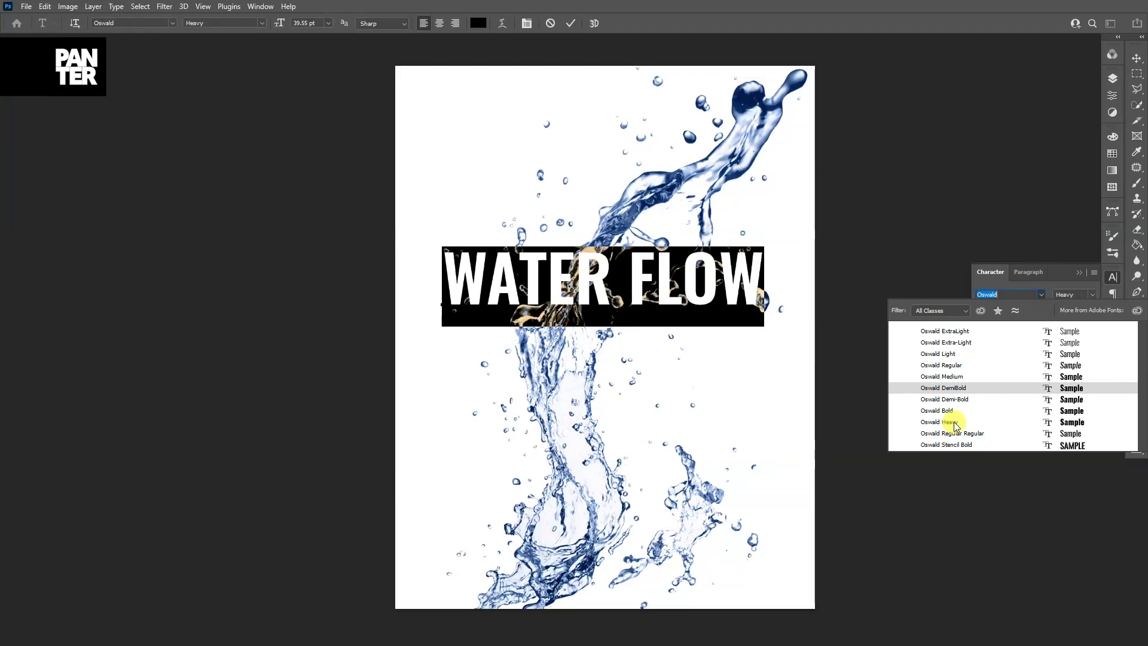
left_click(951, 423)
left_click_drag(410, 269, 843, 278)
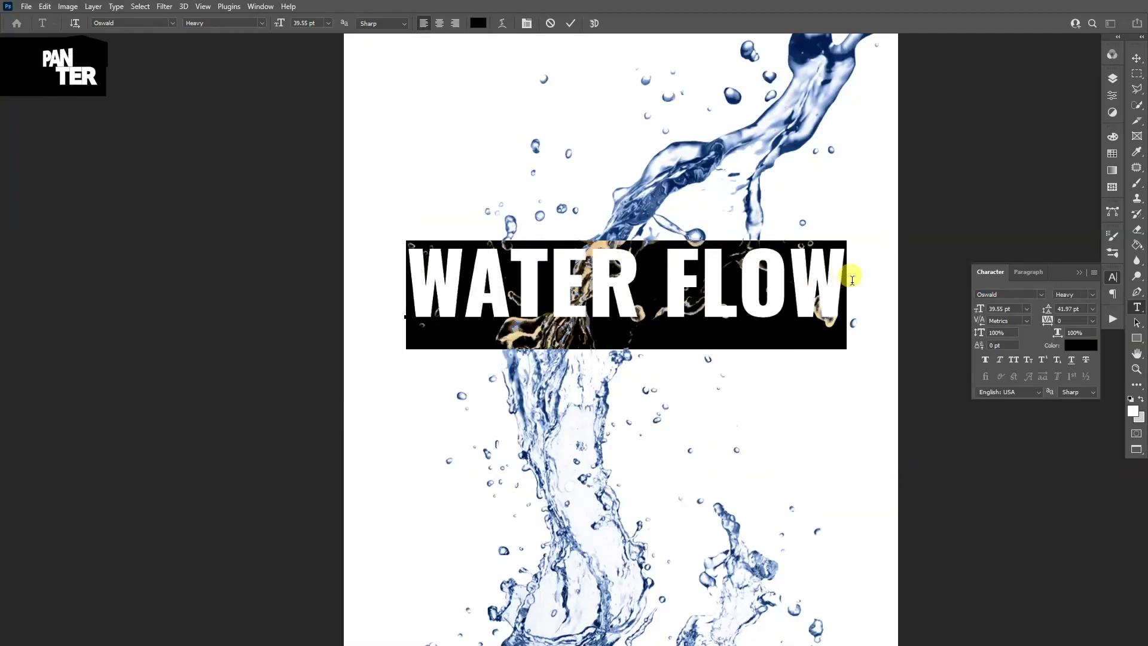
left_click(1092, 321)
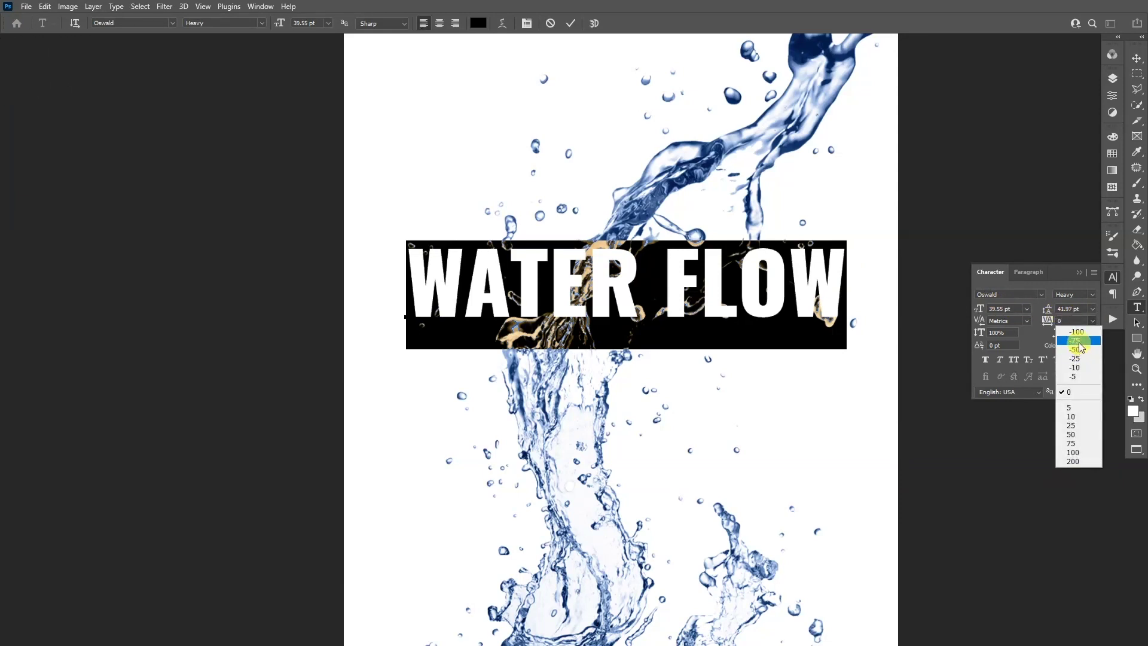
left_click(1077, 342)
key("ctrl+Return")
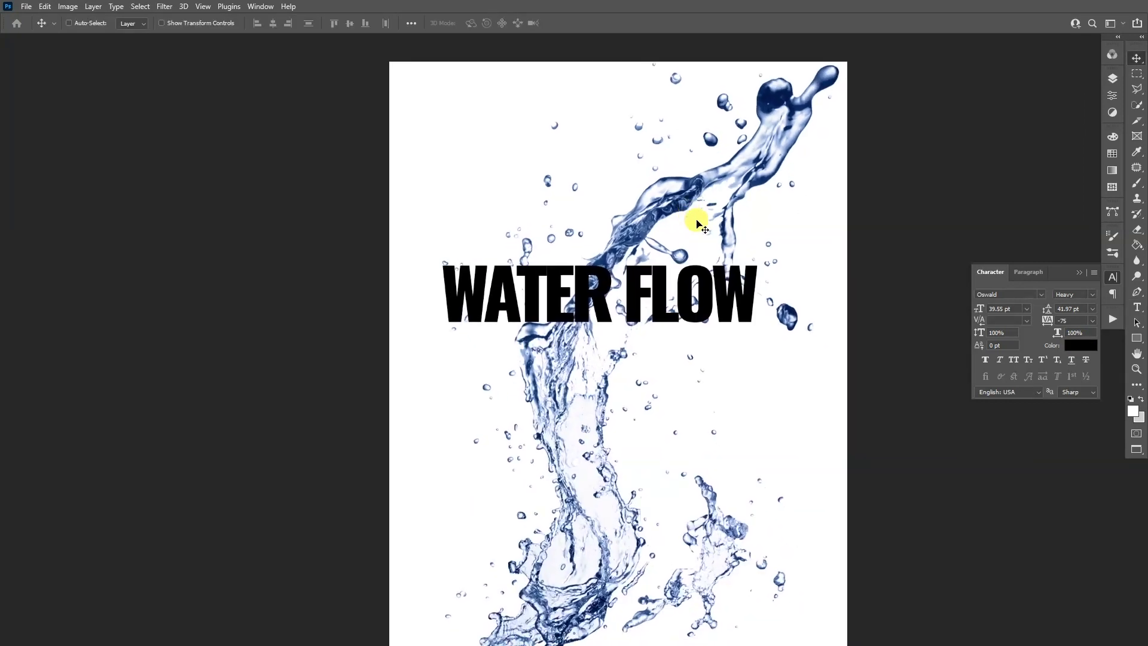
Rotate WATER FLOW -90° to vertical and scale it to the full canvas height
key("ctrl+0")
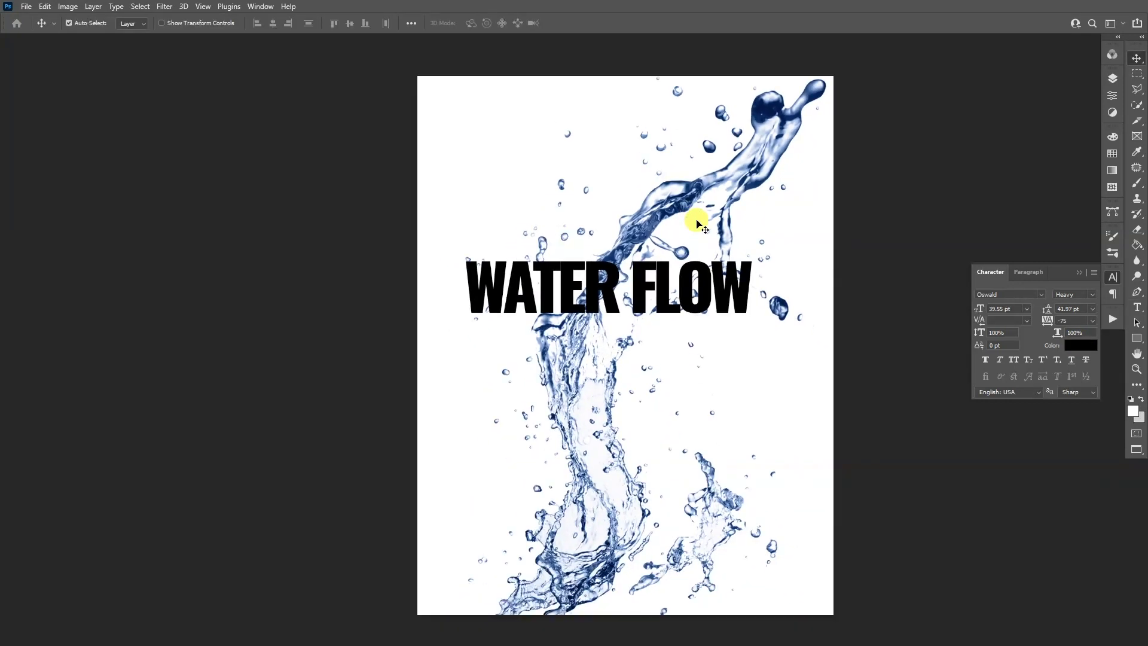
key("ctrl+t")
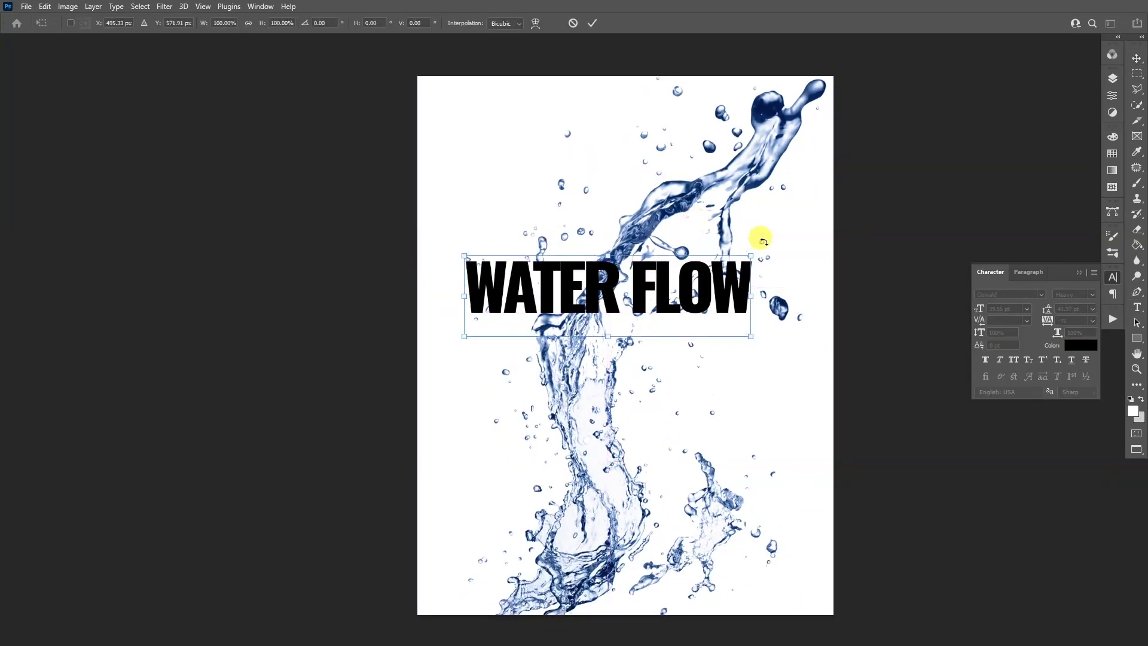
left_click_drag(763, 241, 644, 393)
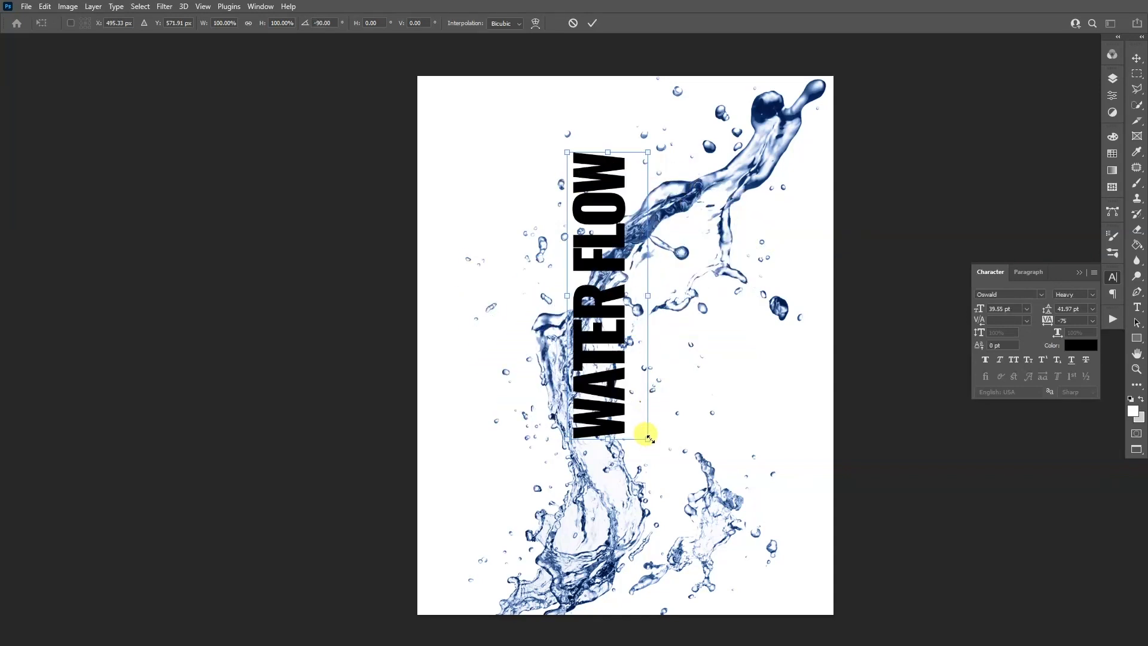
left_click_drag(648, 437, 703, 592)
key("Return")
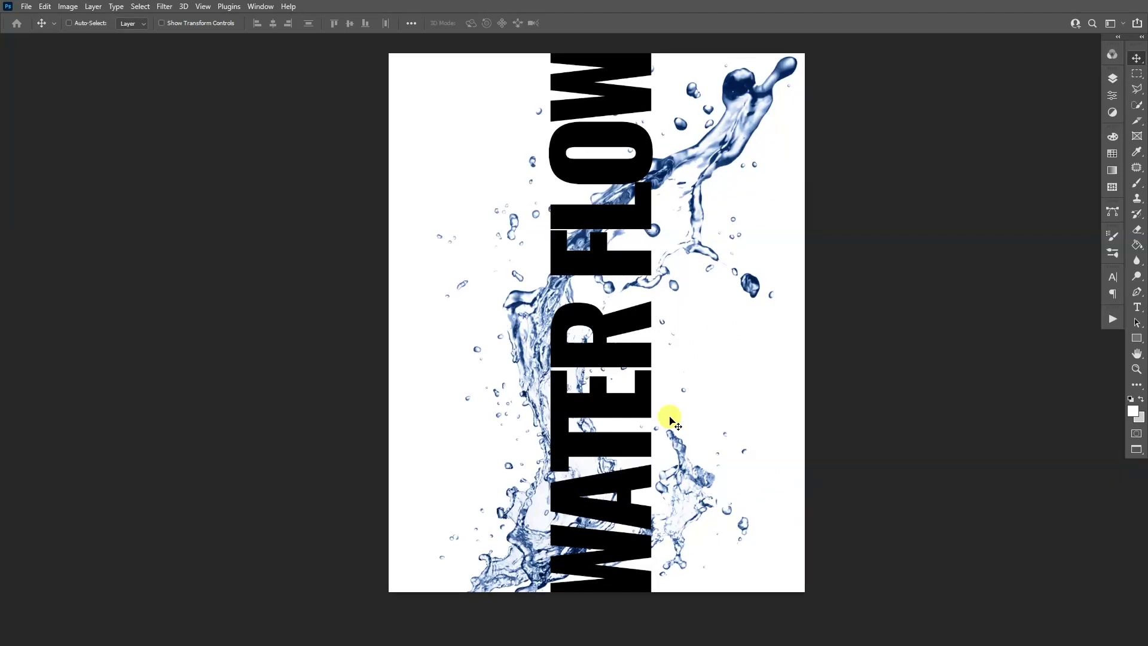
Convert the WATER FLOW text layer to a smart object from the Layers panel
left_click(1116, 79)
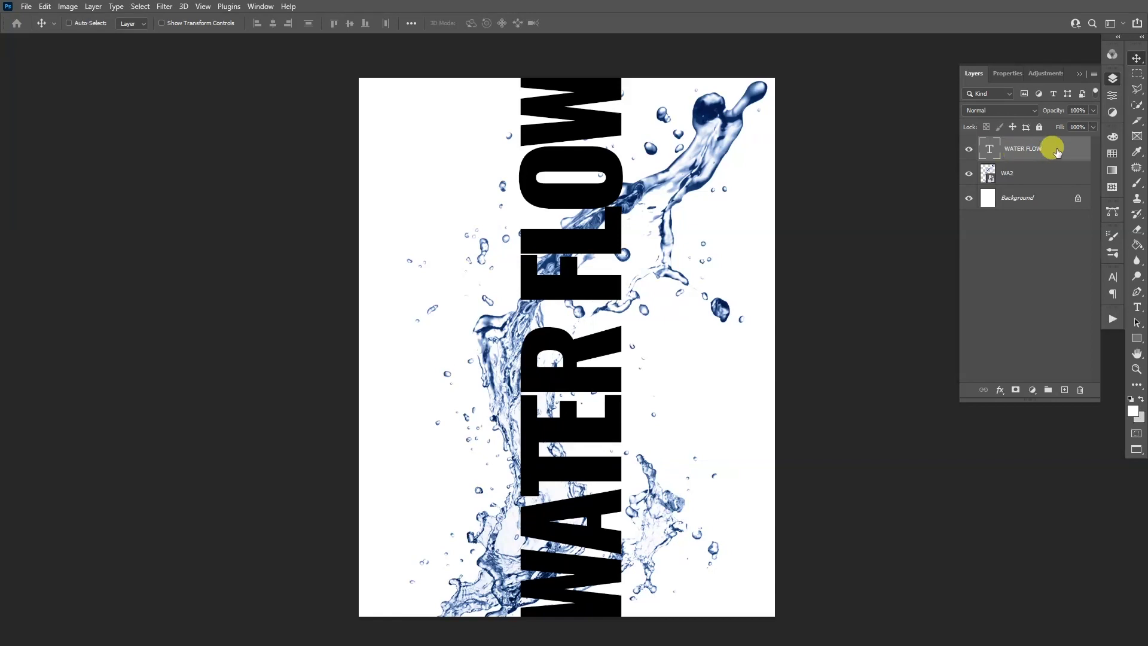
right_click(1056, 151)
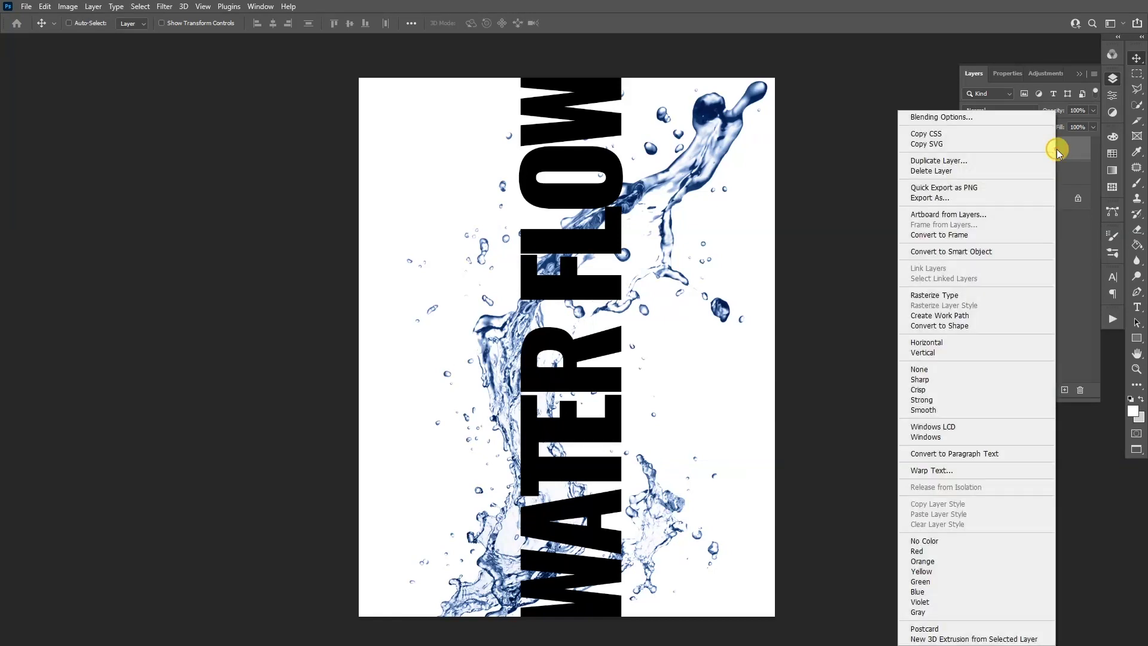
left_click(957, 252)
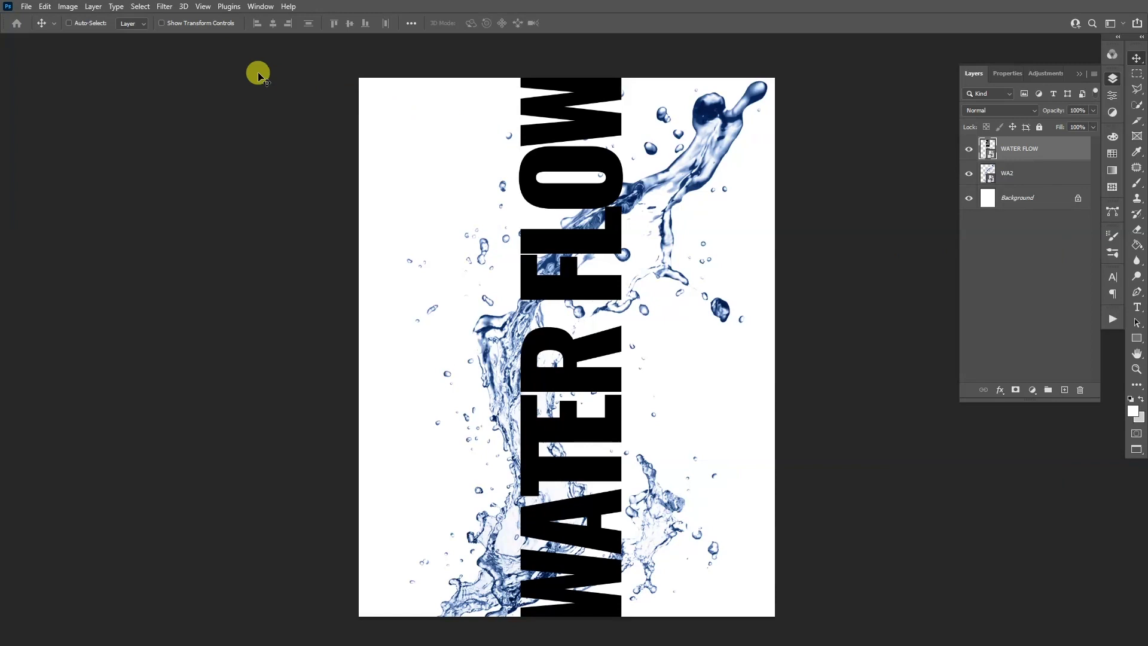
Apply Displace at horizontal and vertical scale 30, using Water Disp.psd as the map
left_click(164, 6)
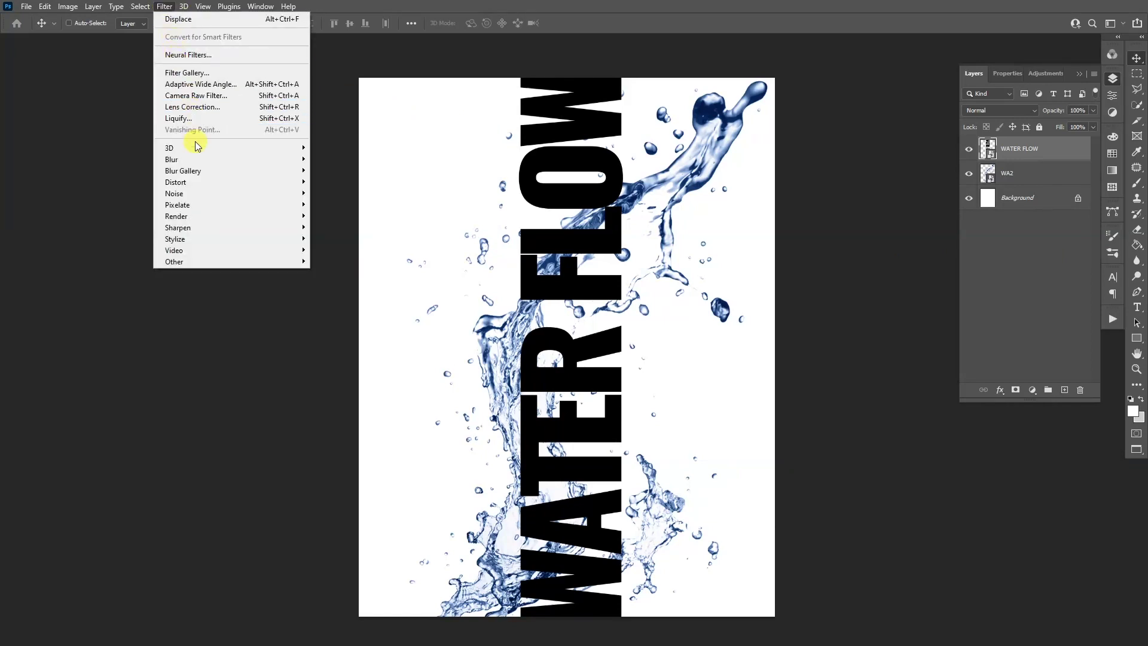
mouse_move(176, 181)
left_click(333, 181)
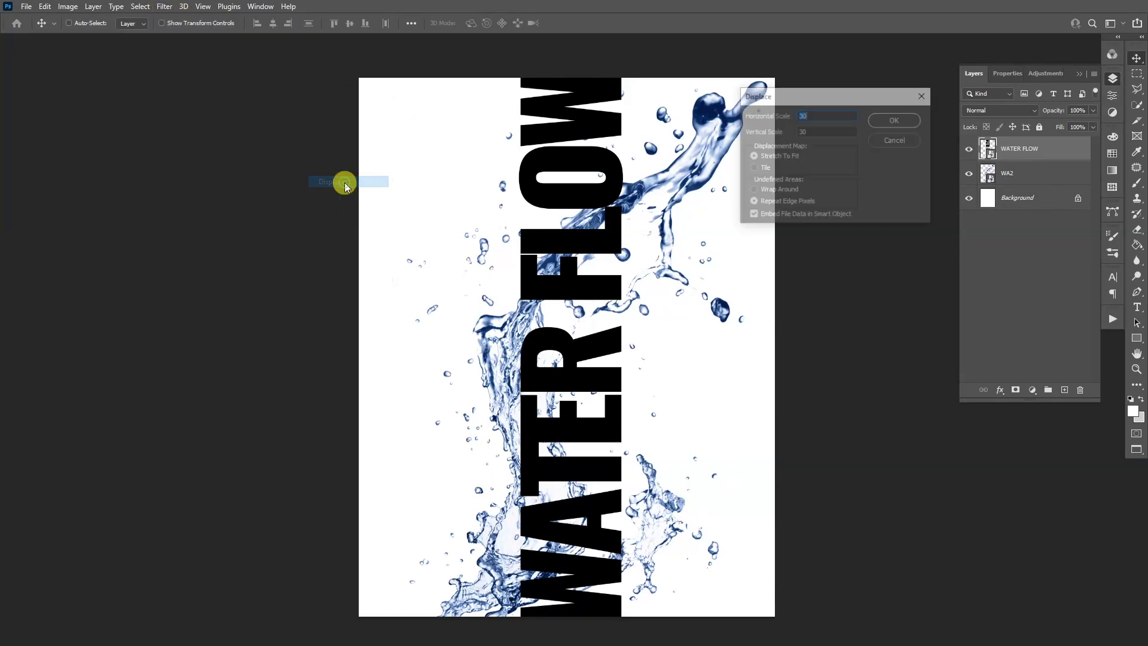
left_click(807, 116)
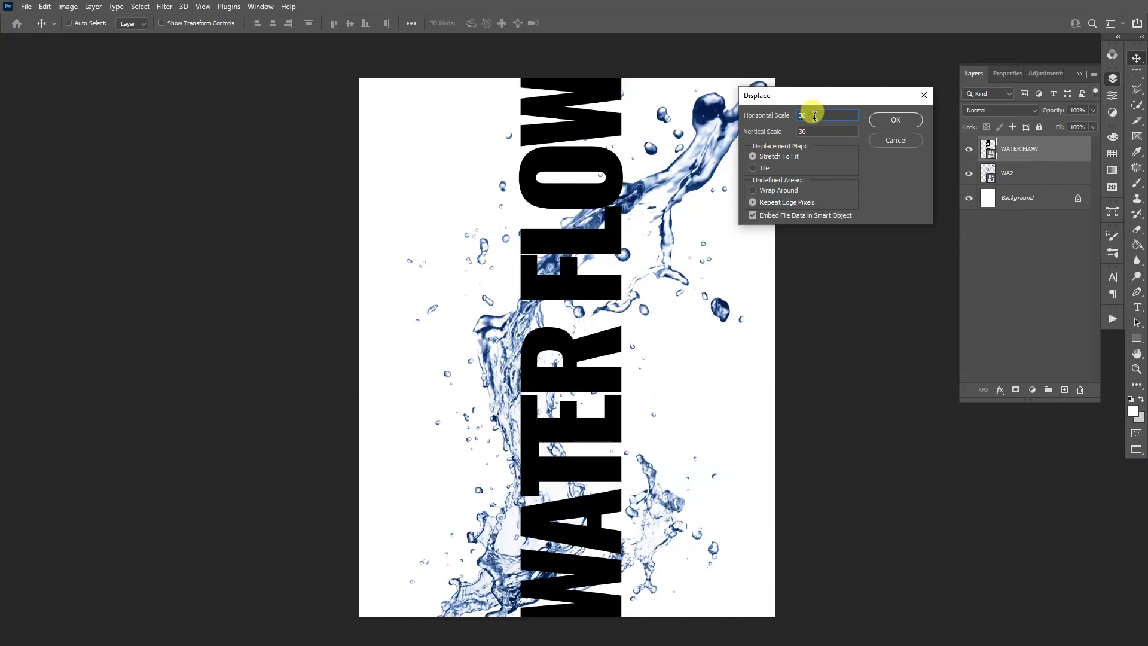
double_click(804, 131)
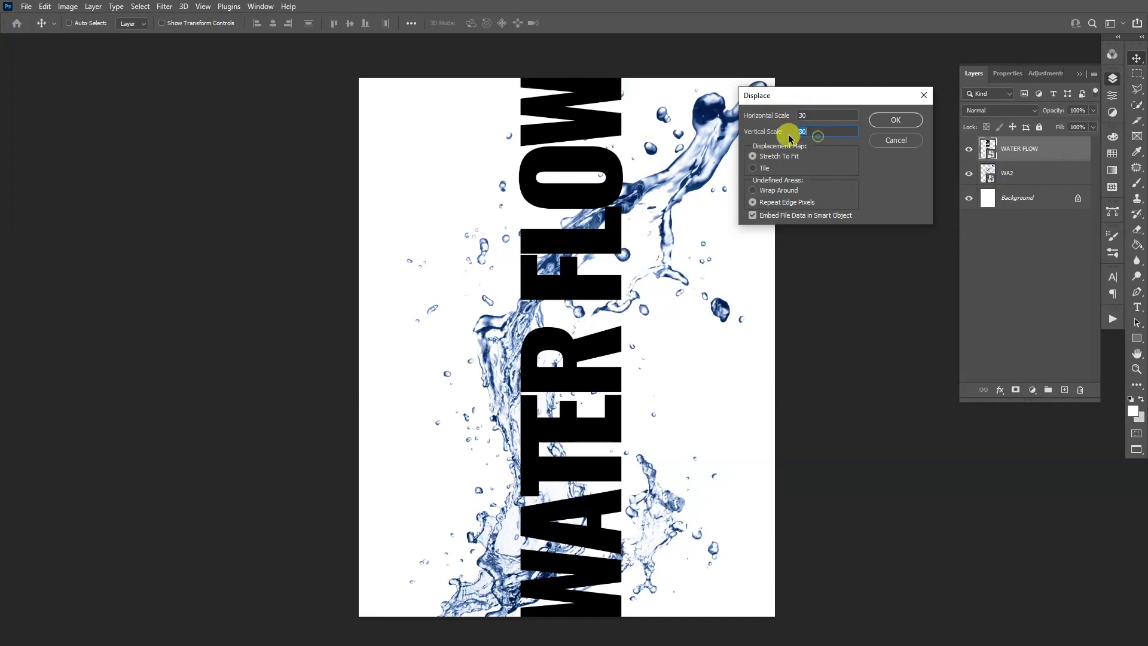
left_click(895, 119)
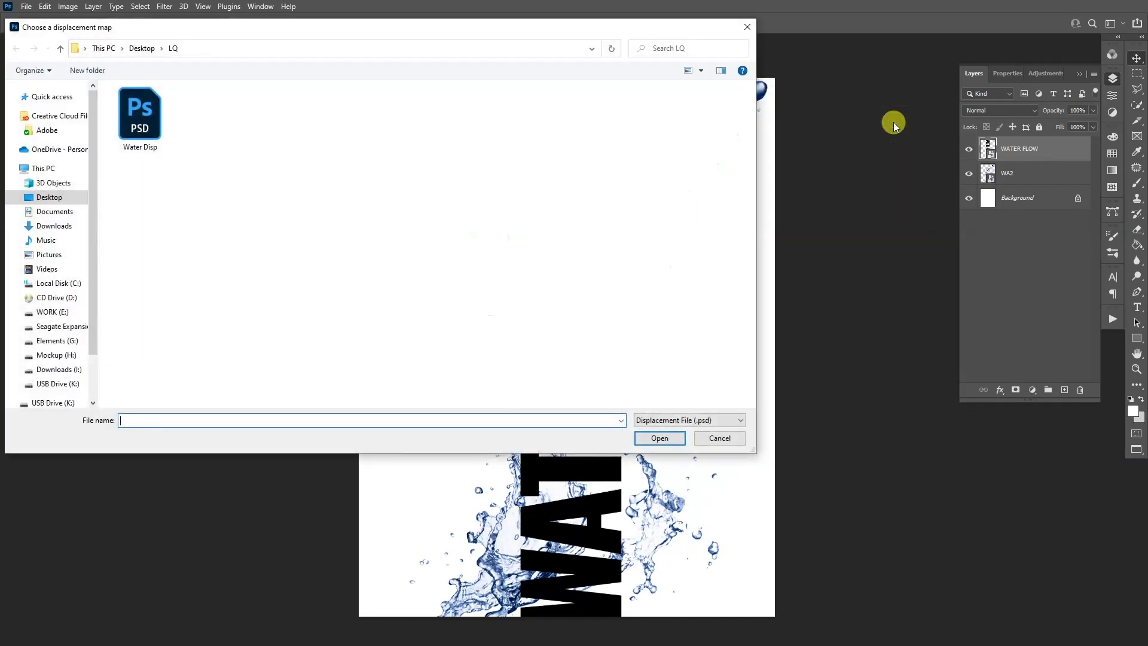
left_click(139, 153)
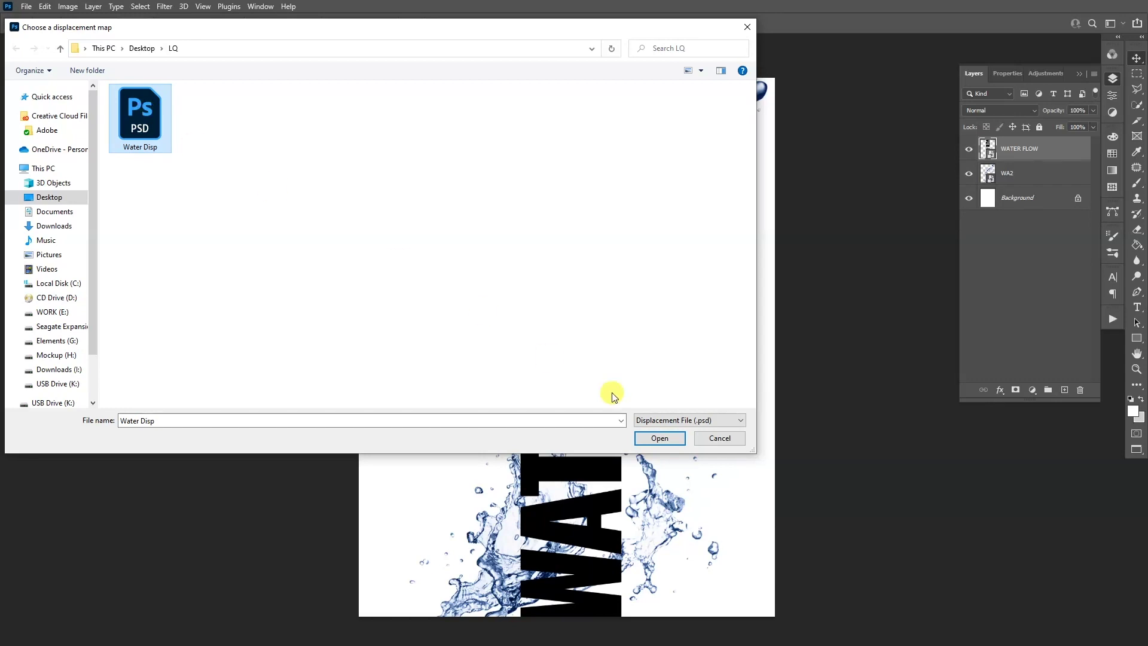
left_click(662, 440)
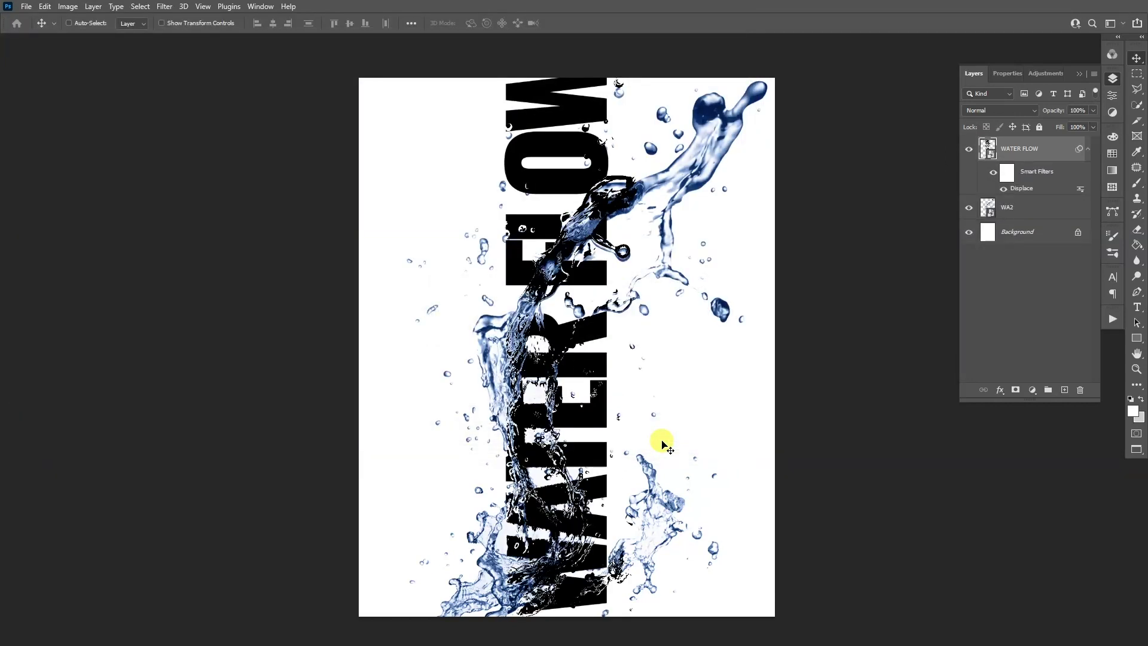
Nudge the WA2 splash layer slightly up and right to line up with the displaced lettering
key("ctrl+plus")
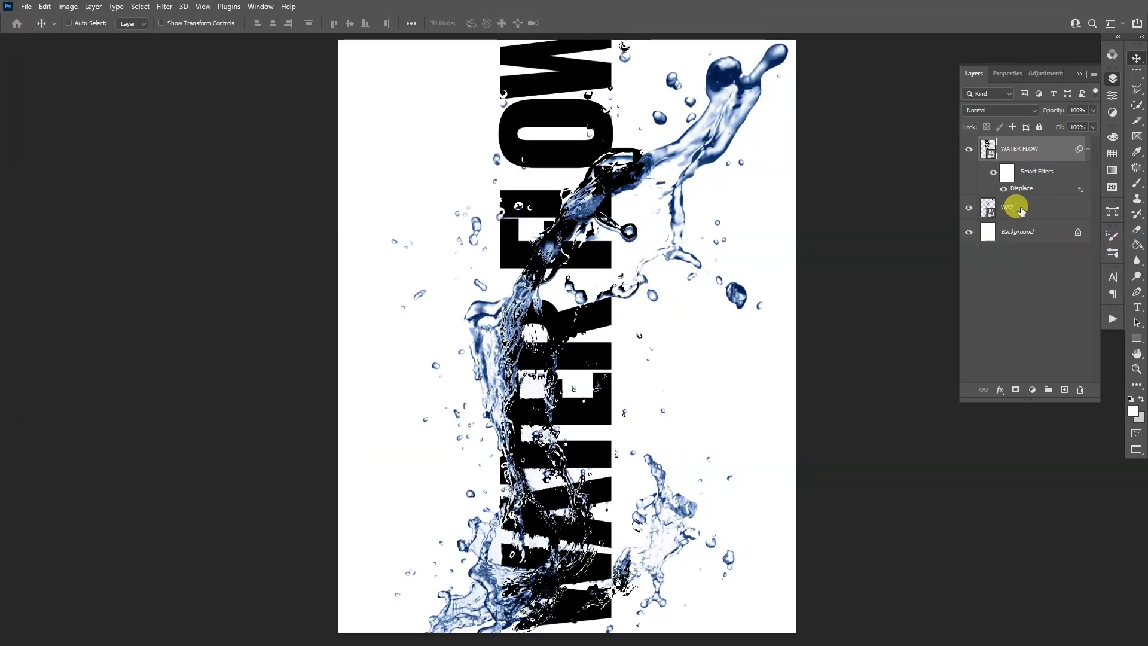
left_click(1022, 209)
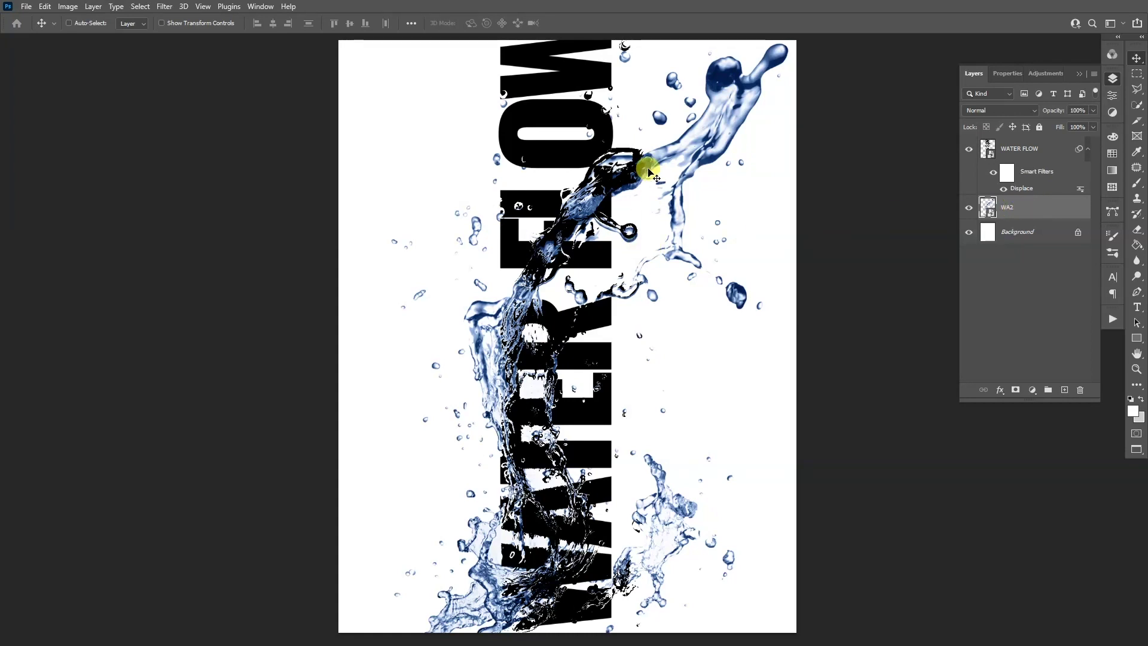
key("ctrl+plus")
left_click_drag(652, 199, 657, 193)
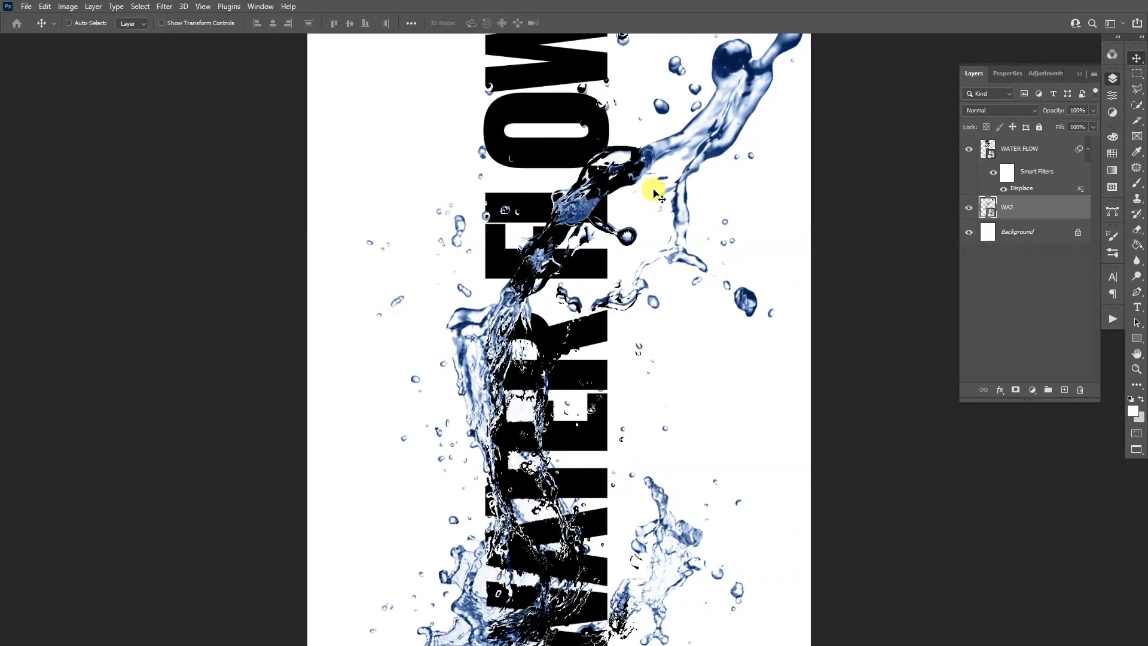
key("ctrl+minus")
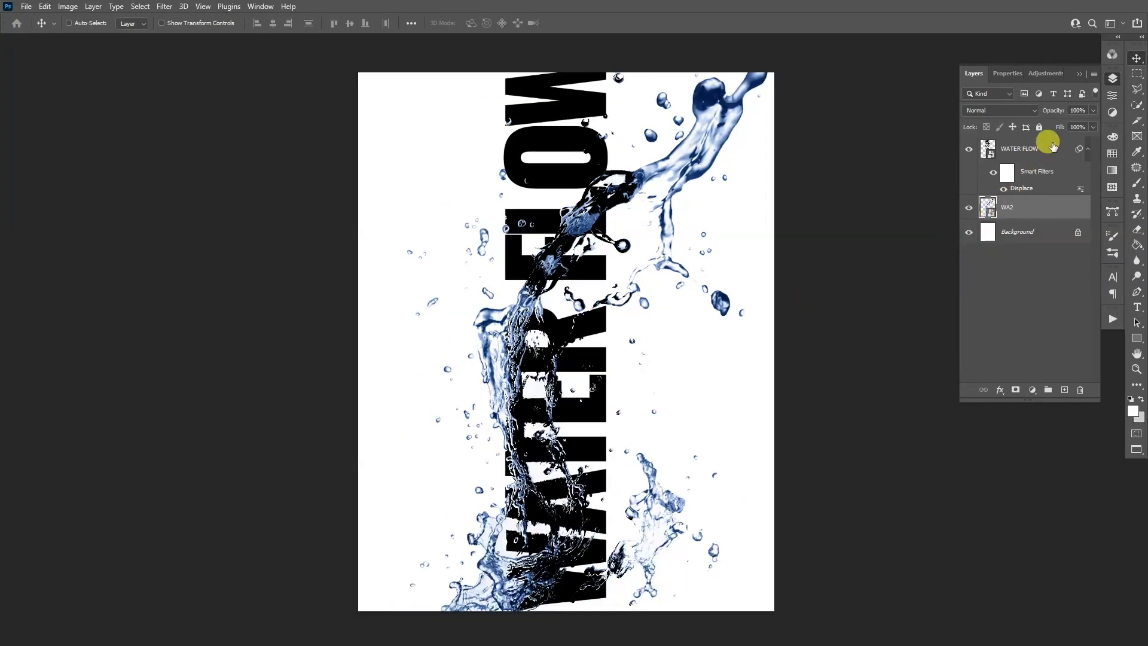
left_click(1054, 149)
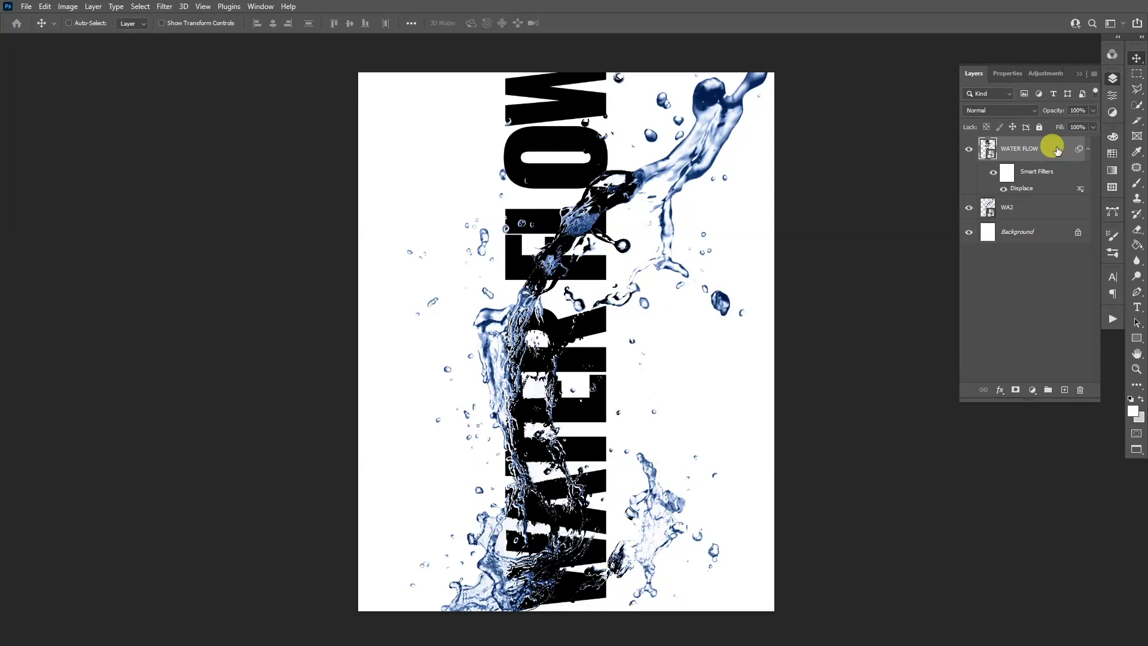
Give the WATER FLOW text 0 fill opacity and a Multiply gradient overlay
double_click(1057, 150)
mouse_move(888, 115)
left_mouse_down()
mouse_move(934, 179)
mouse_move(960, 169)
left_mouse_up()
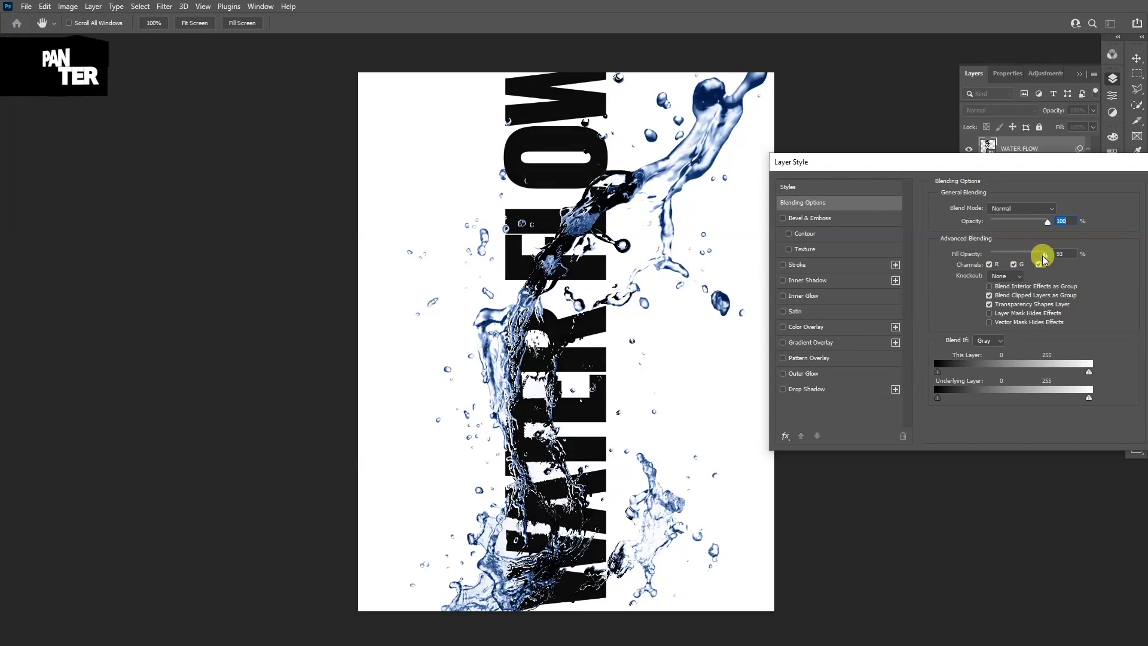
left_click_drag(1048, 256, 987, 255)
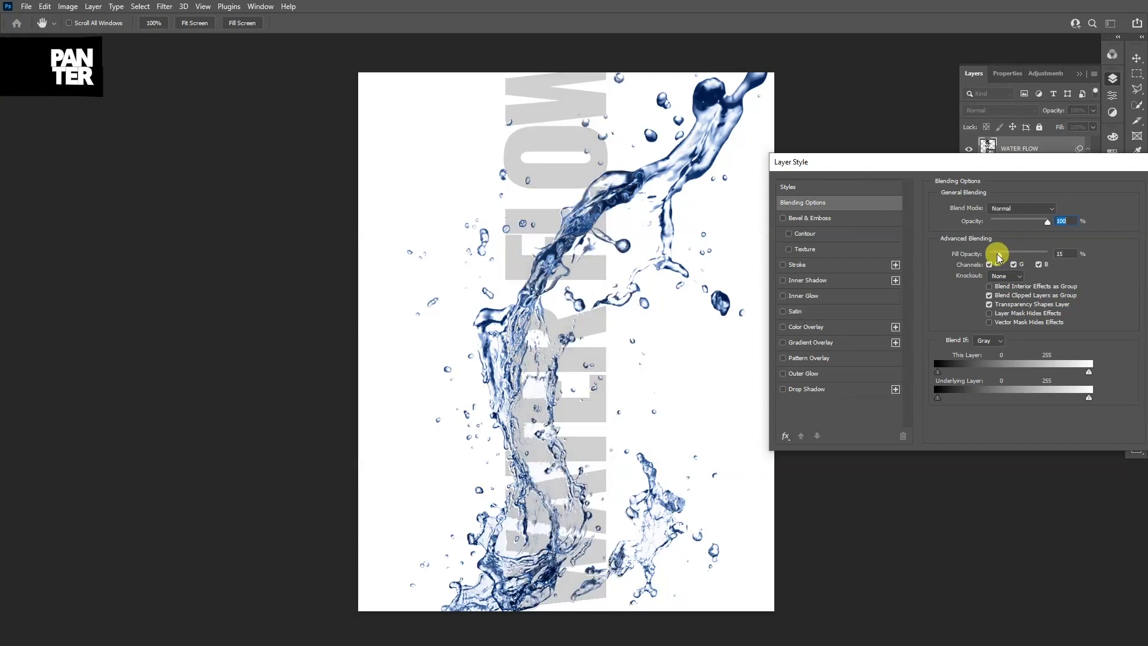
left_click(818, 344)
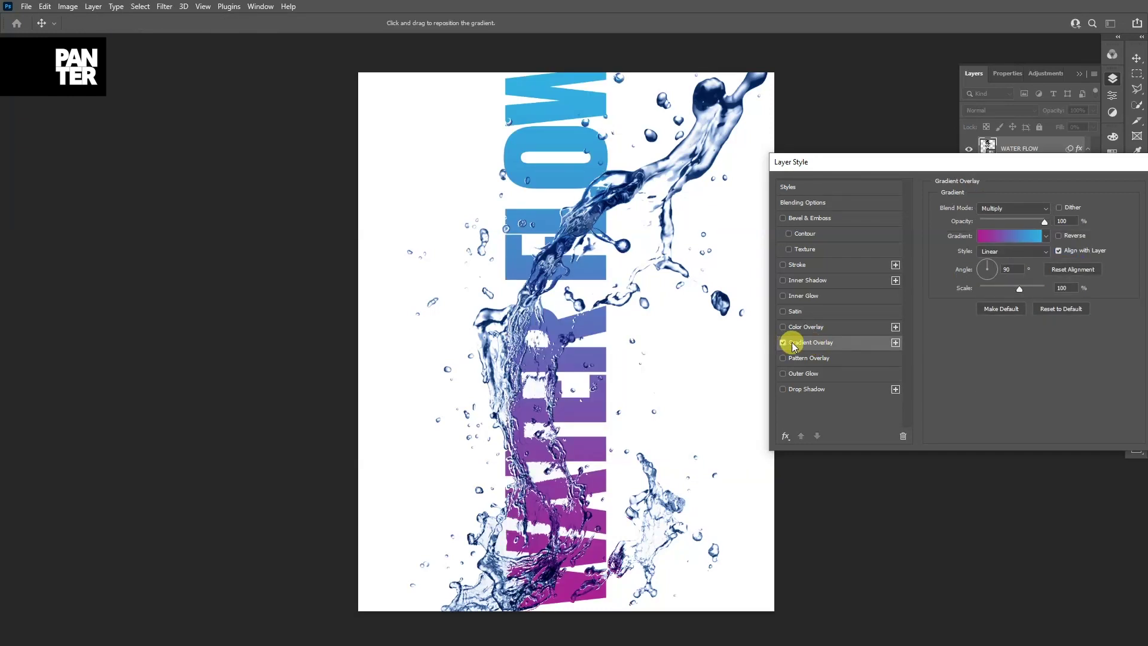
left_click(993, 212)
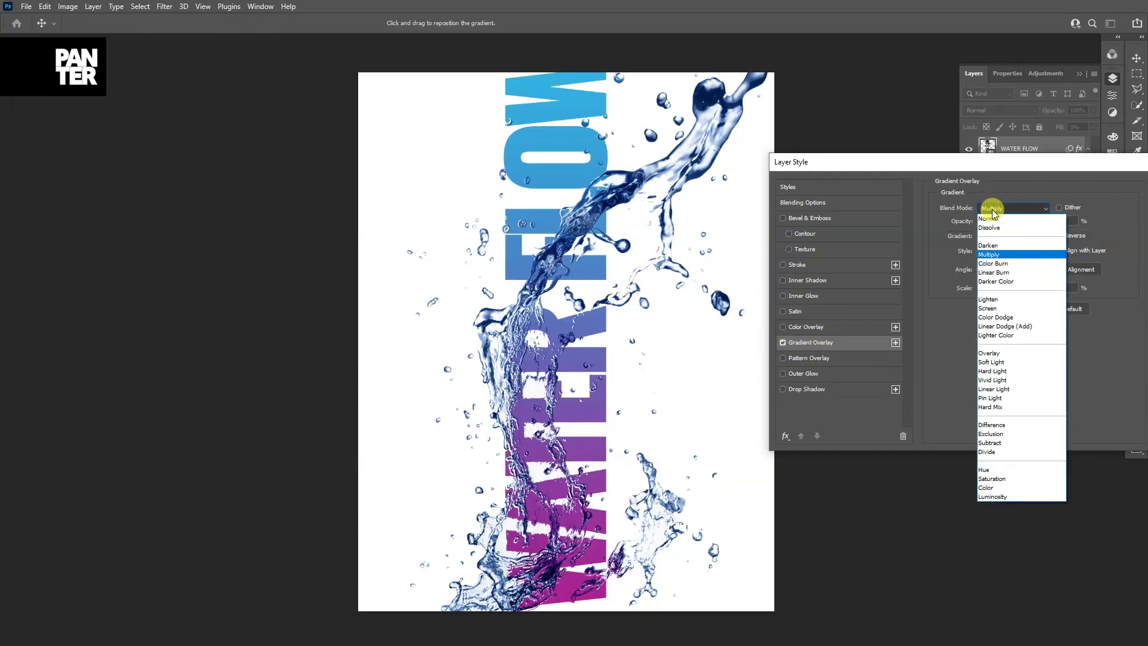
left_click(993, 257)
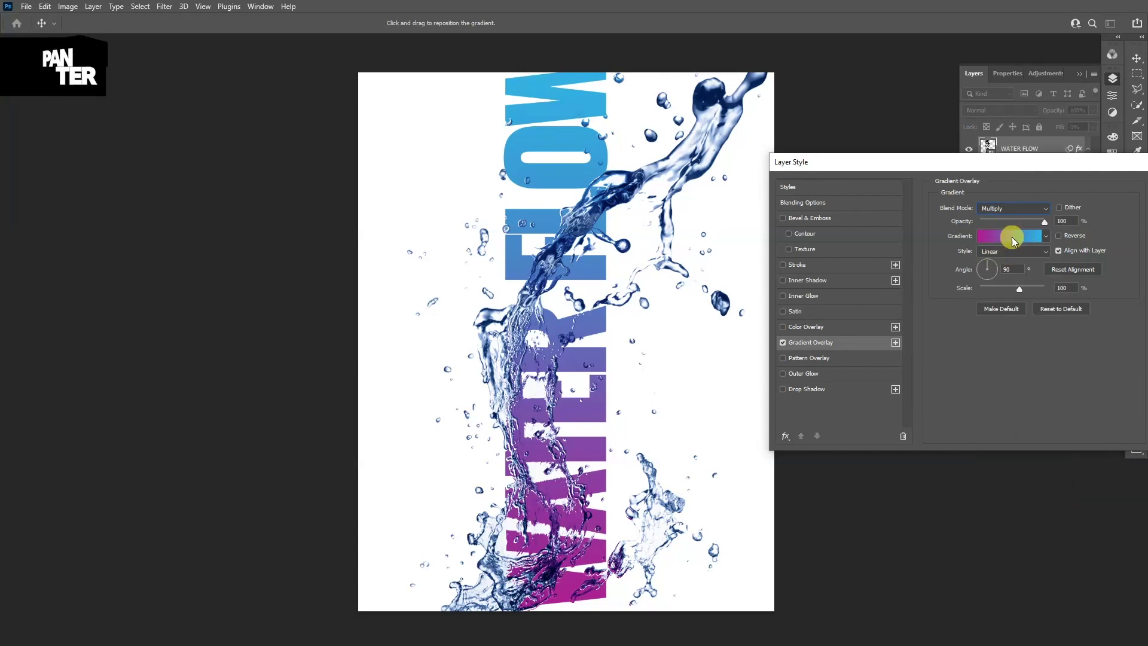
Make the overlay gradient's left stop dark navy, keeping light blue at the top, and apply the style
left_click(1005, 239)
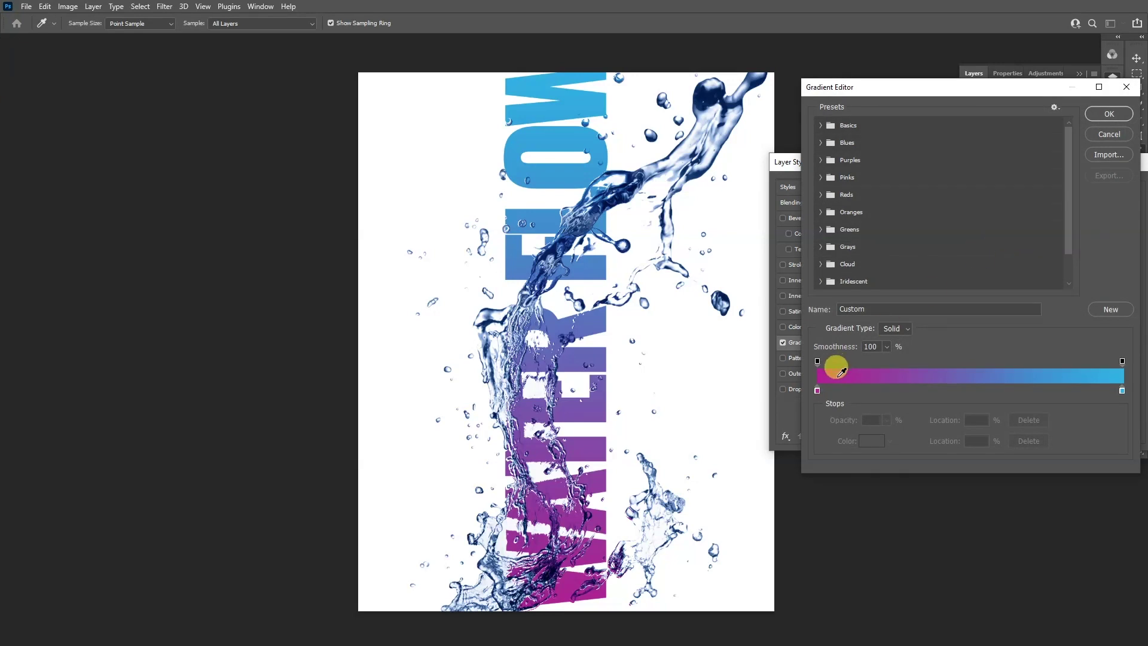
left_click(819, 392)
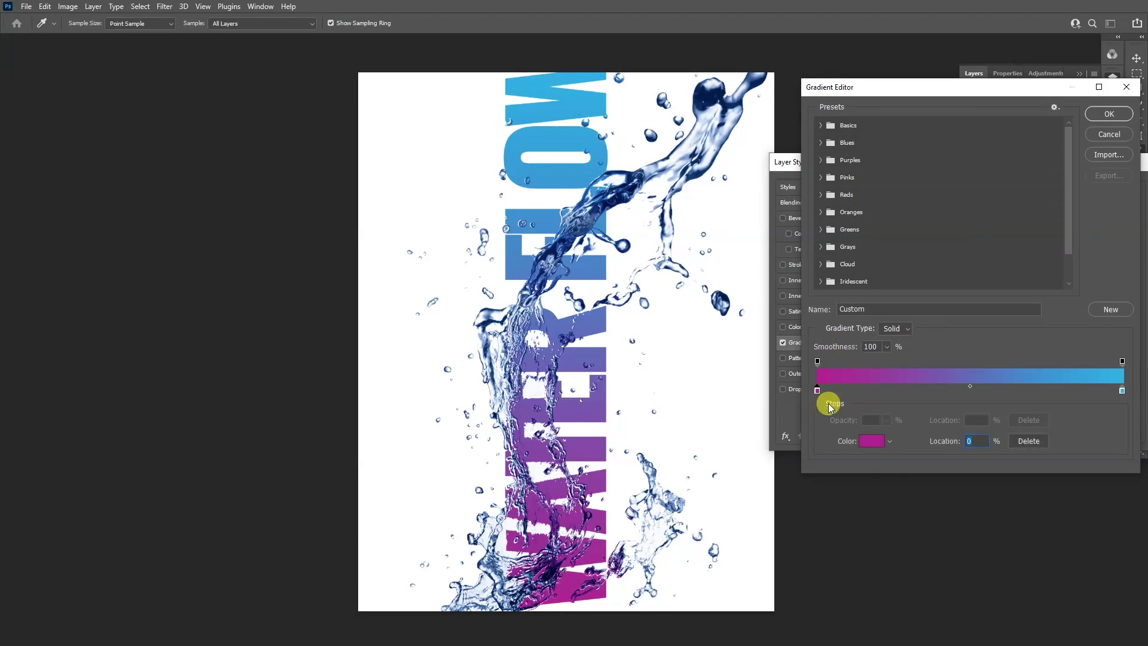
left_click(870, 442)
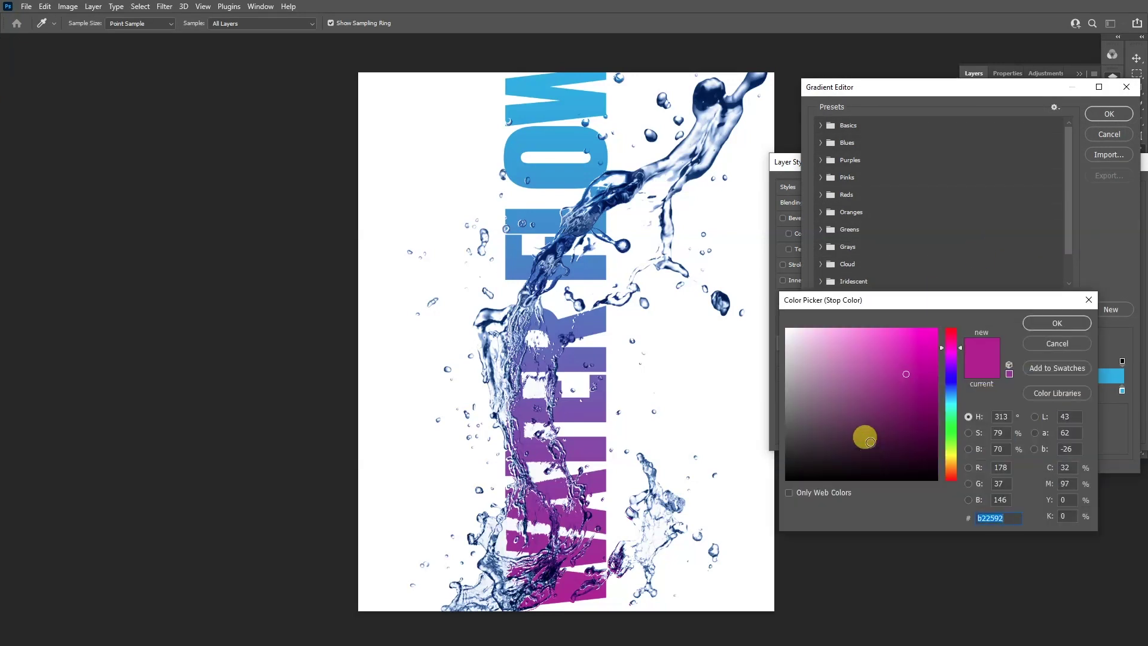
mouse_move(953, 410)
left_mouse_down()
mouse_move(954, 386)
mouse_move(919, 433)
left_mouse_up()
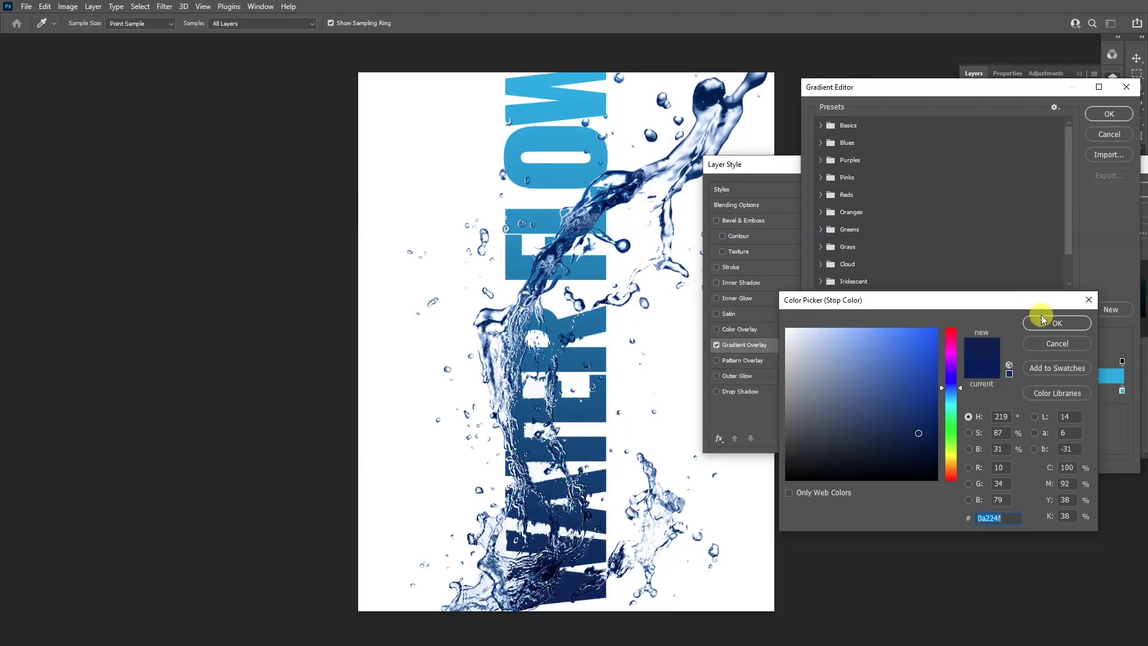
left_click(1056, 322)
left_click(1109, 114)
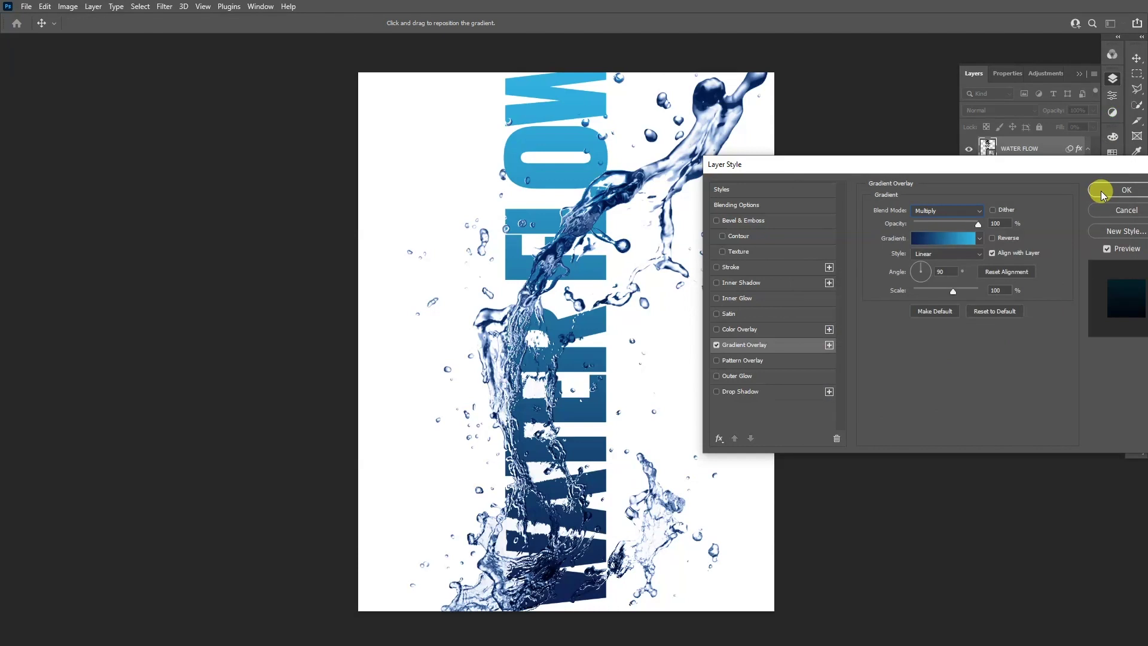
left_click(1122, 190)
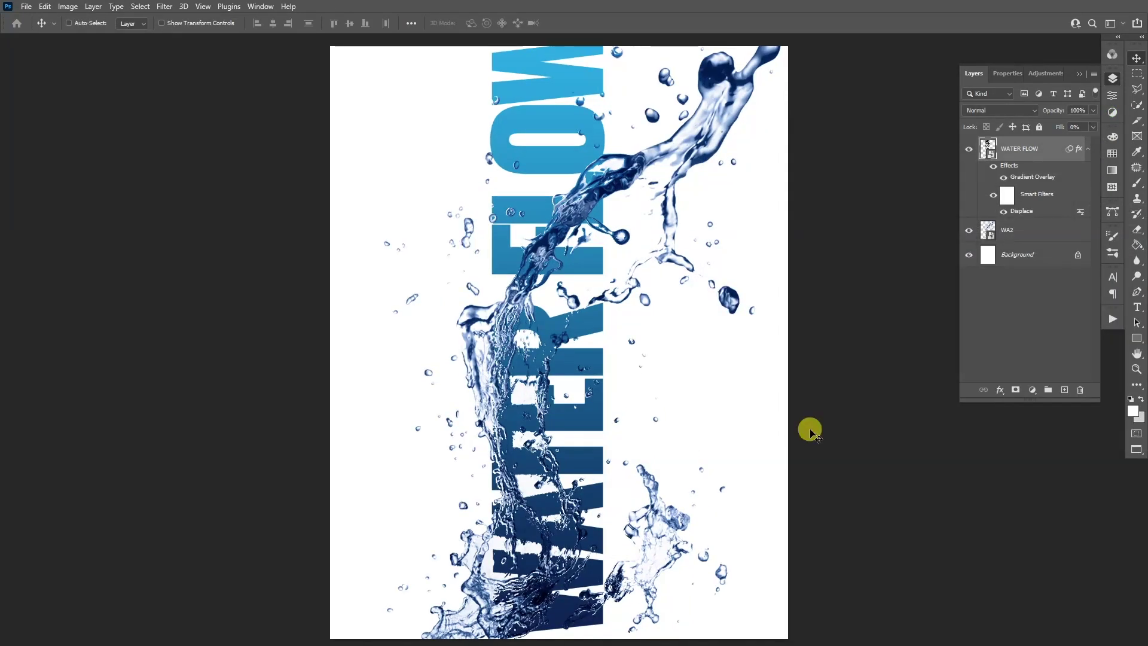